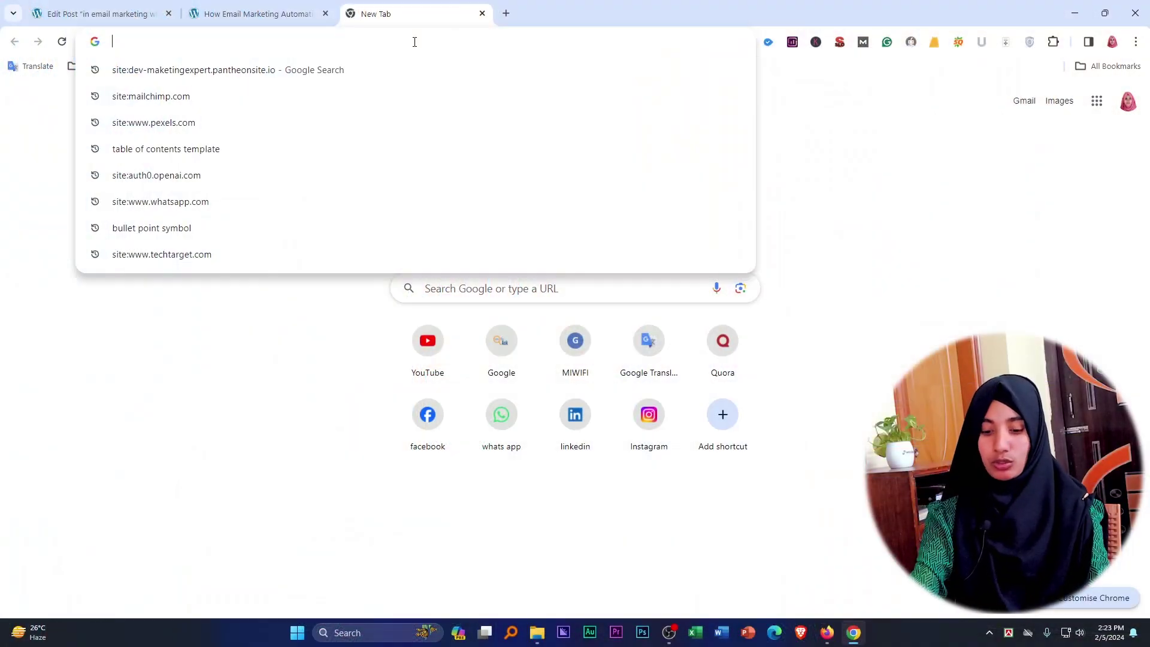
# Open ChatGPT and its On-Page SEO Mastery conversation.
pyautogui.write('ch')
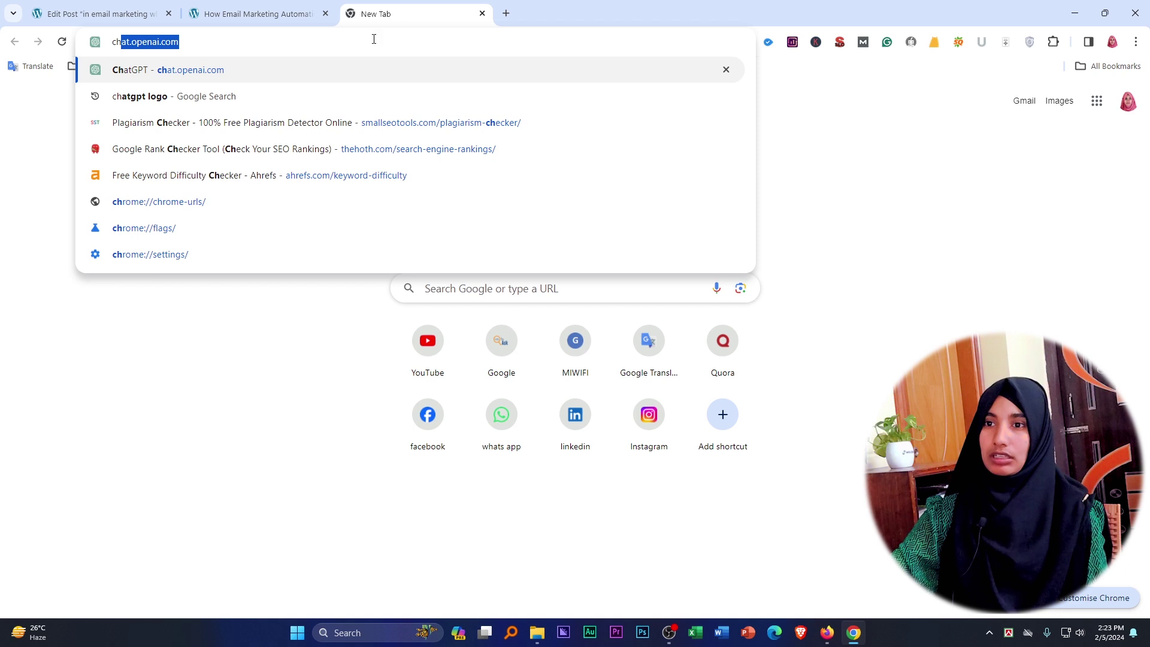
pyautogui.click(278, 72)
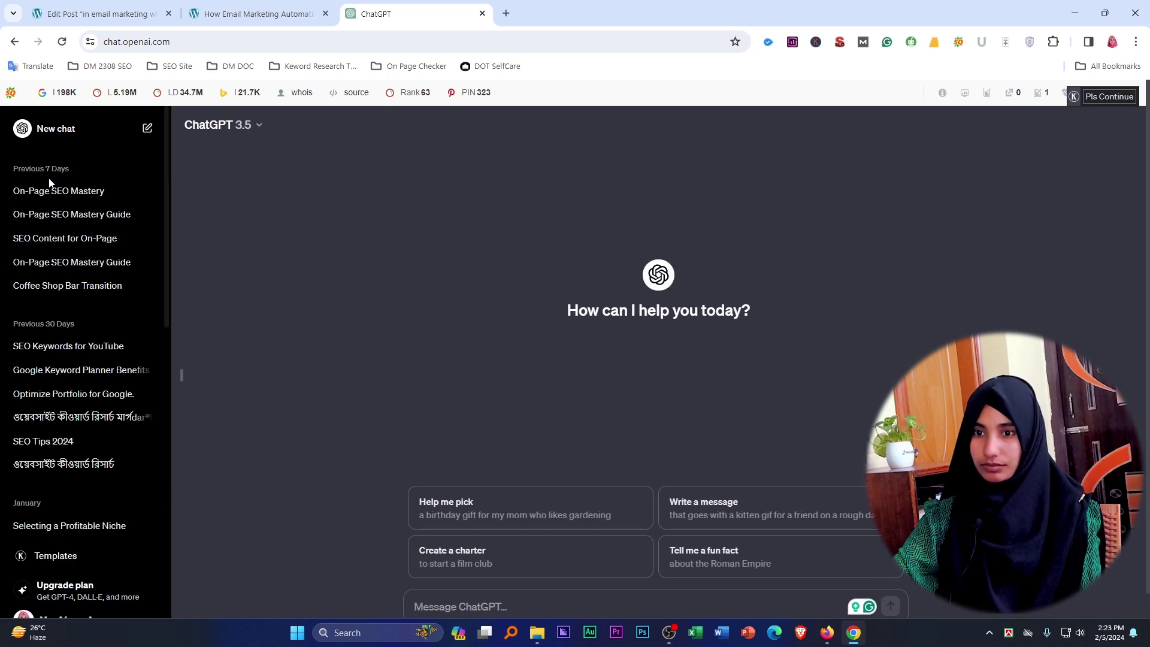
pyautogui.click(58, 190)
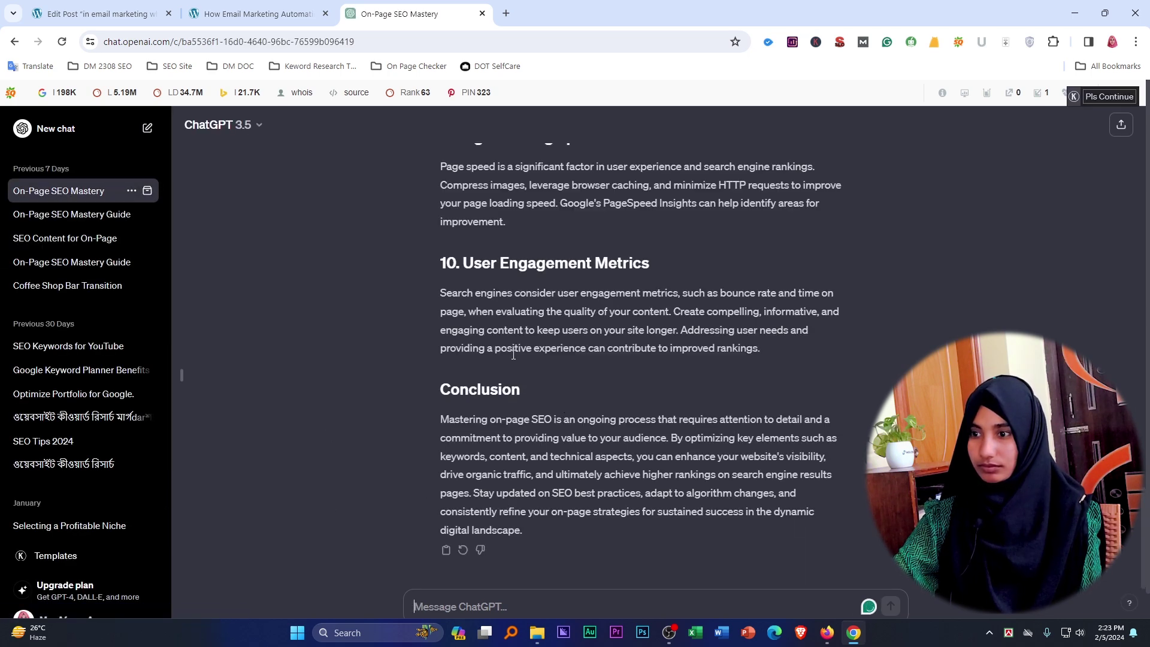
# Copy the article text from 'What is On-Page SEO?' onward and open a new tab.
pyautogui.scroll(20, 513, 354)
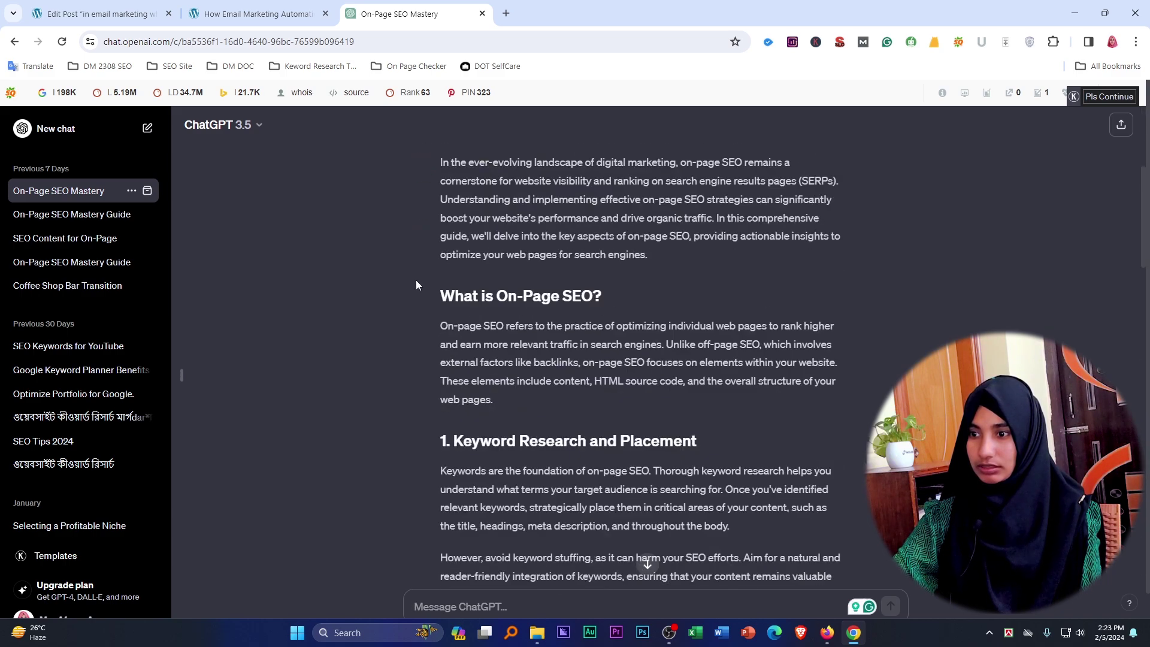
pyautogui.moveTo(439, 297); pyautogui.dragTo(846, 455)
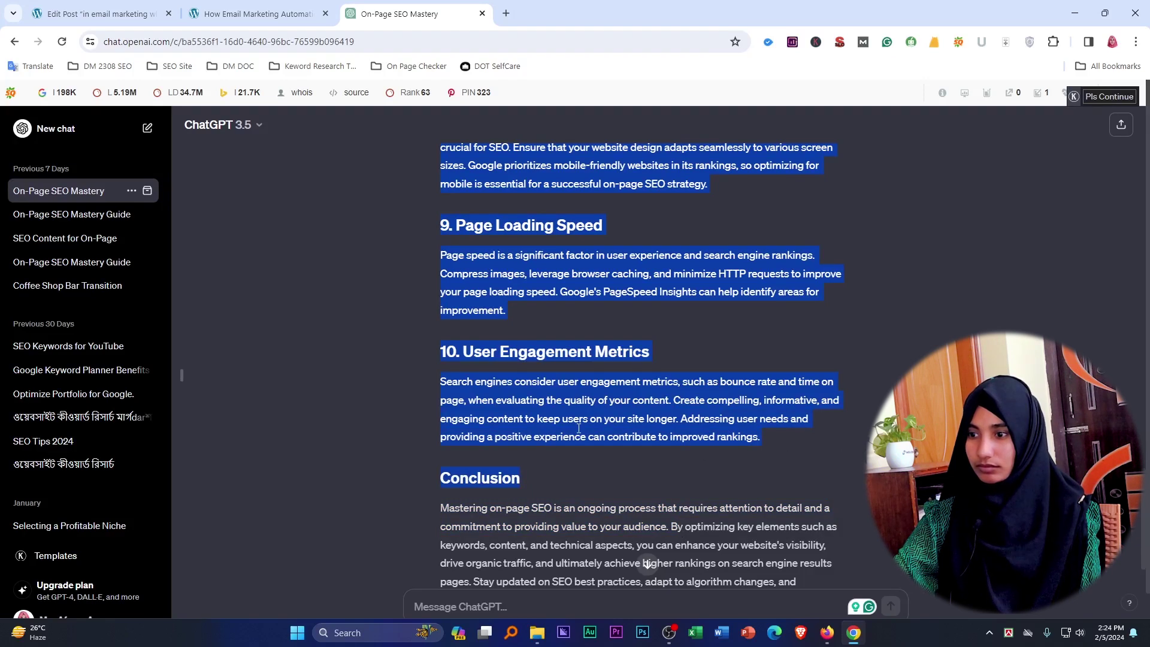
pyautogui.rightClick(579, 207)
pyautogui.click(628, 218)
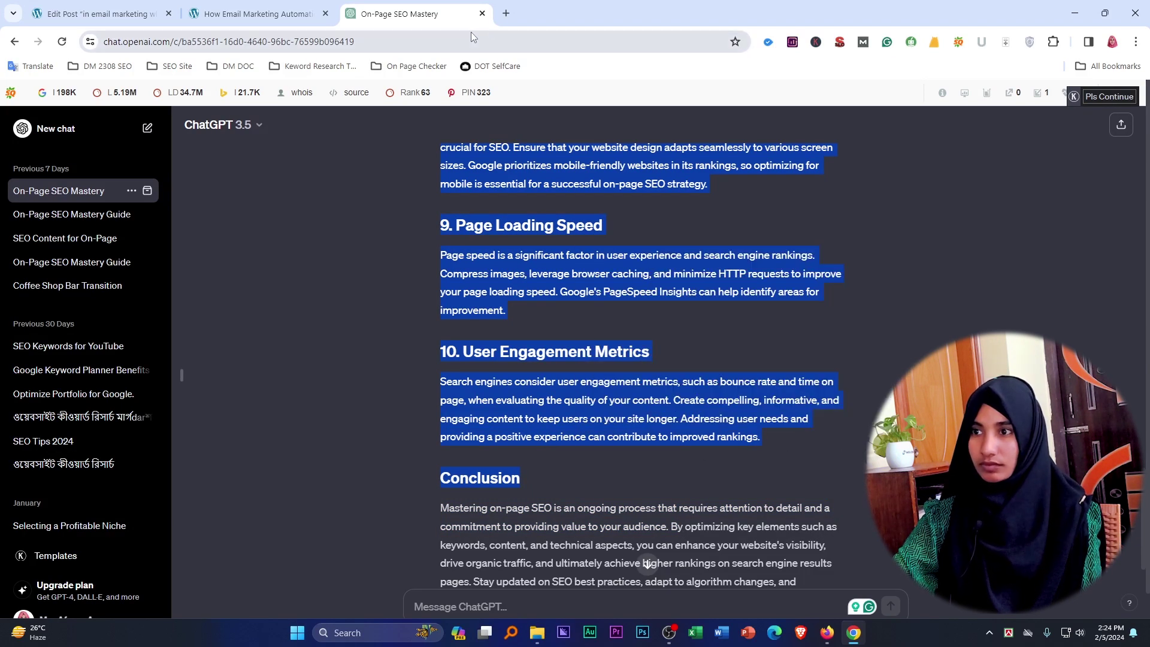
pyautogui.hotkey('ctrl', 't')
# Paste the copied article into Google Translate's English source box.
pyautogui.click(29, 66)
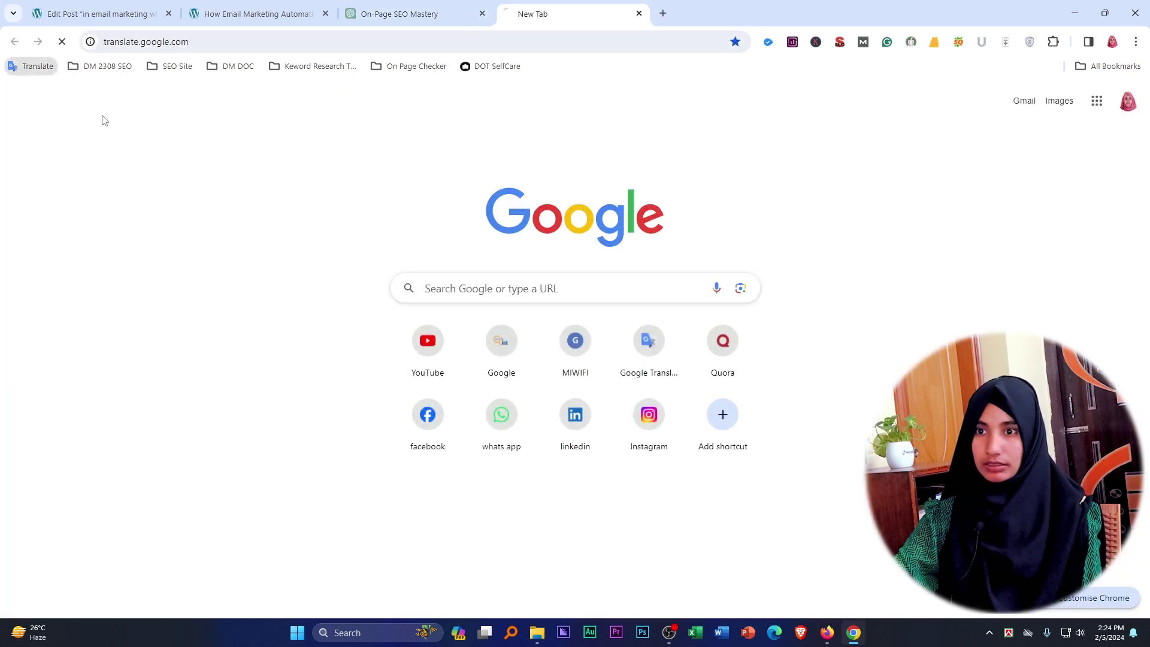
pyautogui.rightClick(200, 220)
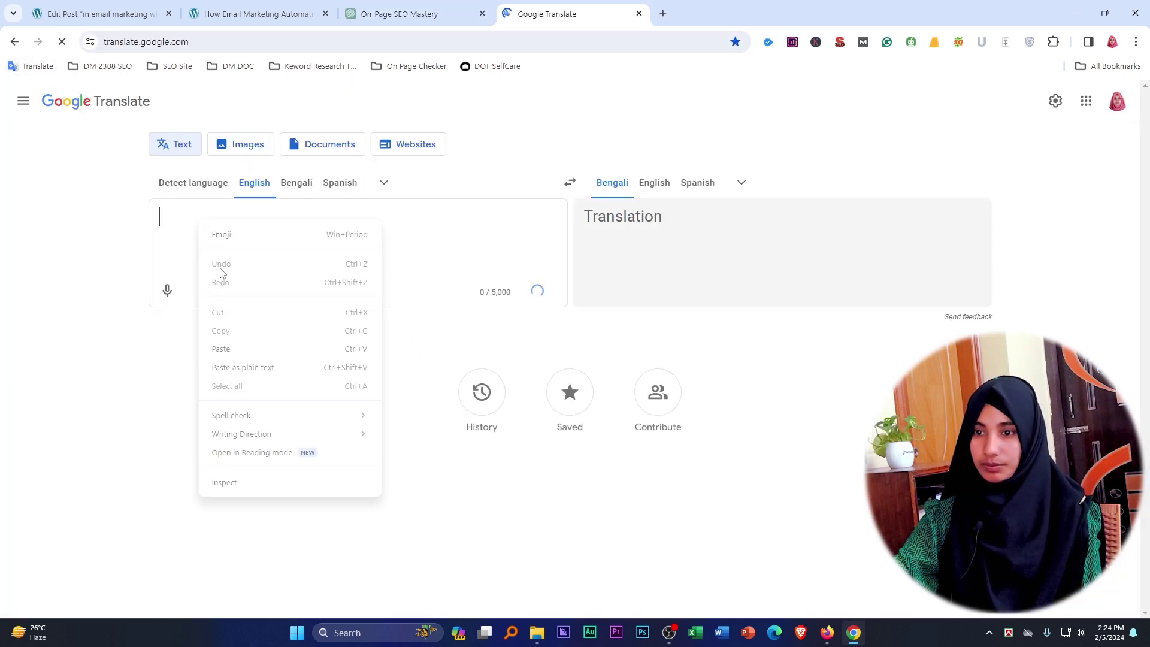
pyautogui.click(223, 350)
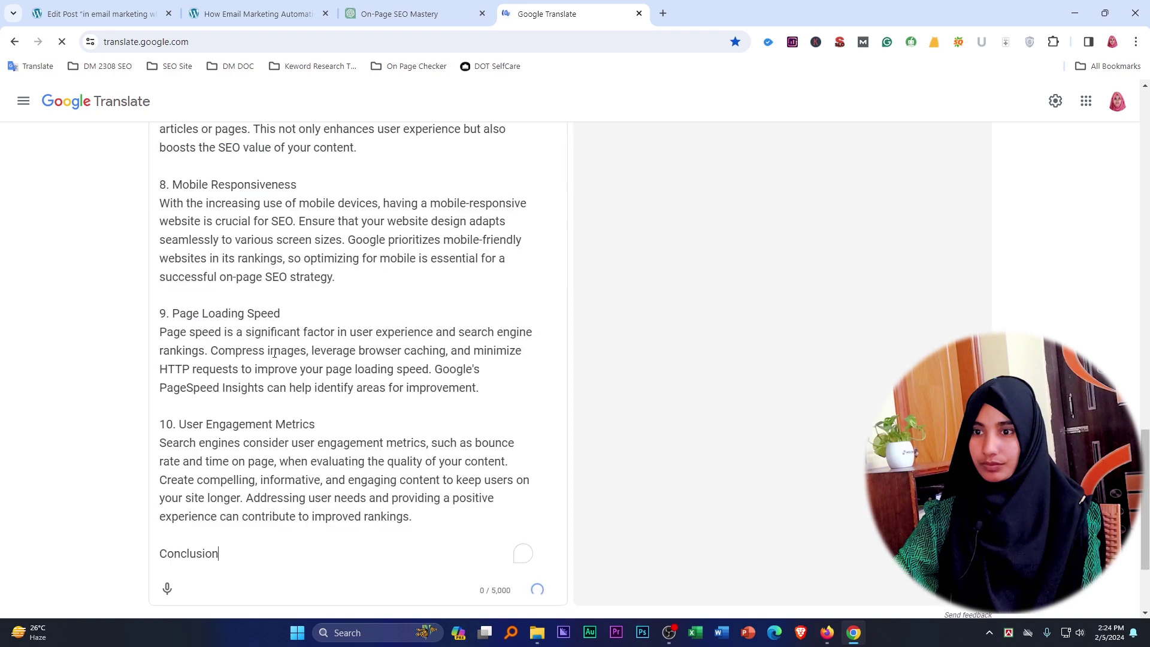
# Accept the lowercase 'on-page' correction in the first heading and review the Bengali translation.
pyautogui.scroll(10, 313, 353)
pyautogui.scroll(3, 314, 353)
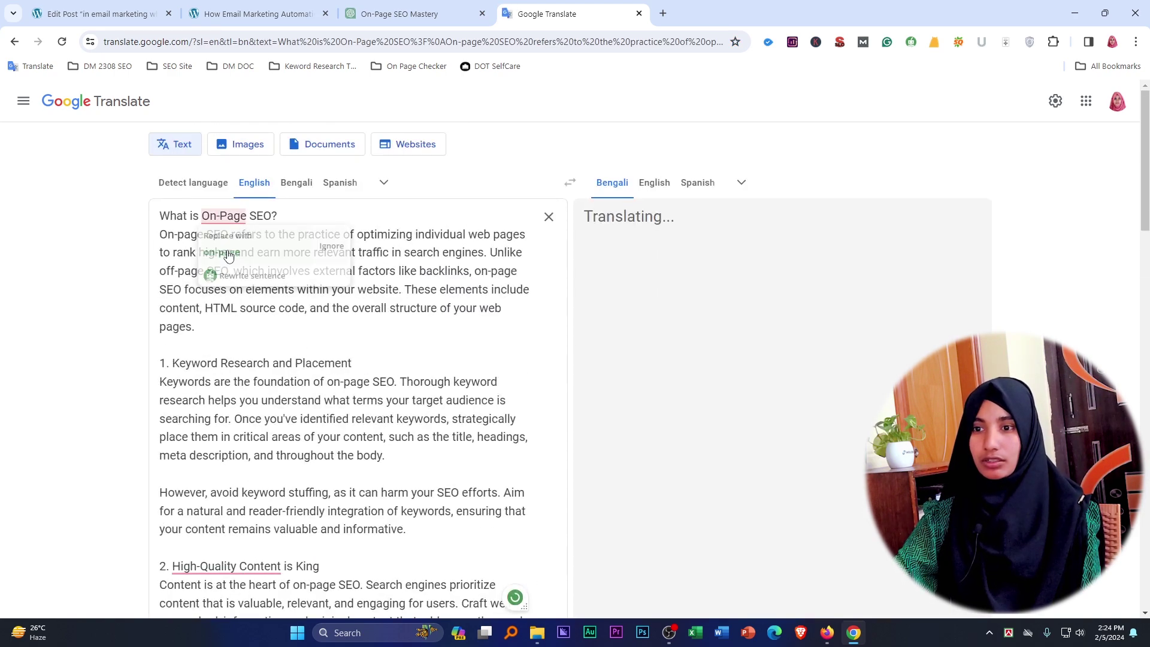
pyautogui.click(229, 256)
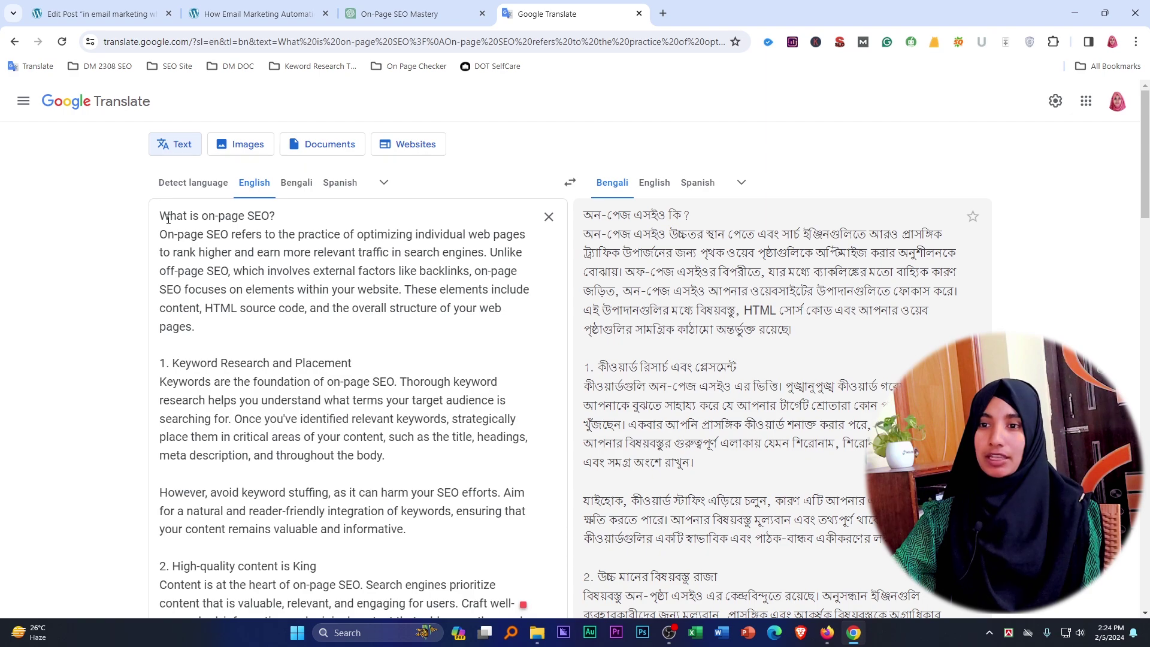
pyautogui.moveTo(162, 215); pyautogui.dragTo(507, 564)
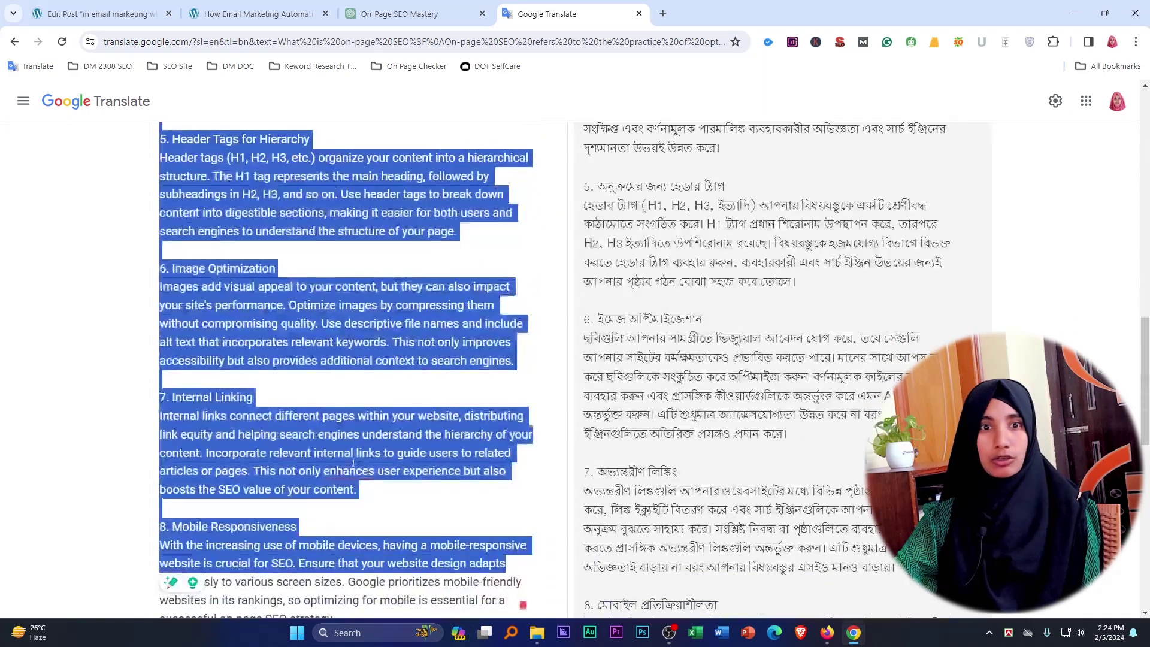
pyautogui.scroll(15, 500, 386)
pyautogui.click(447, 343)
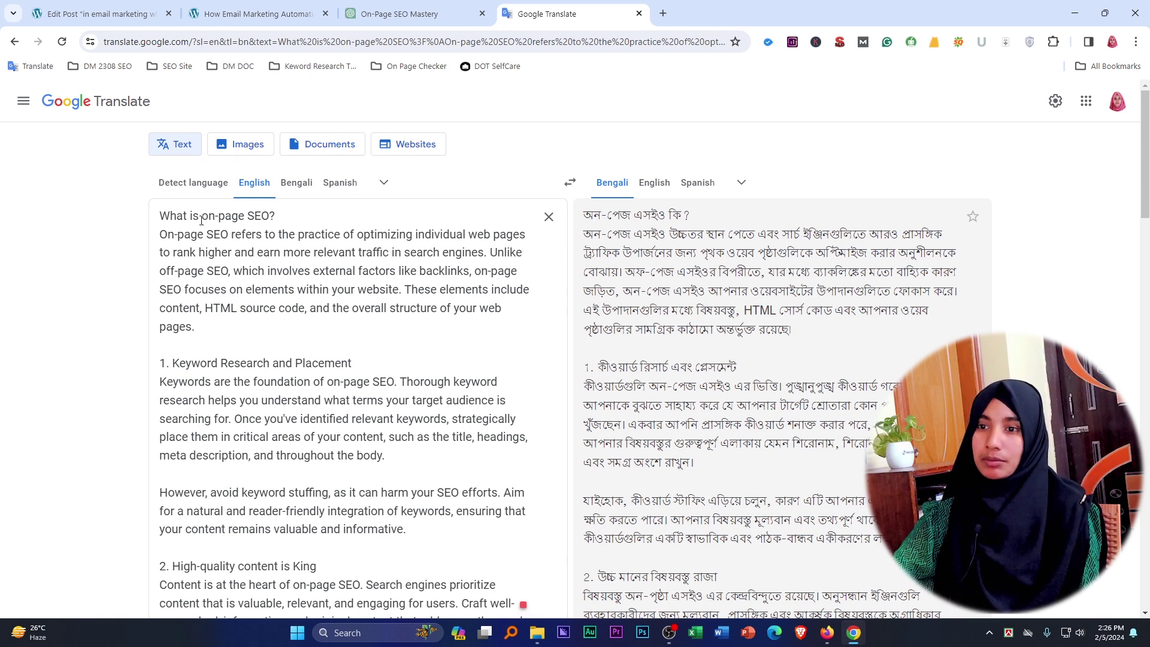
pyautogui.moveTo(201, 219); pyautogui.dragTo(267, 217)
pyautogui.click(287, 218)
pyautogui.scroll(-15, 341, 420)
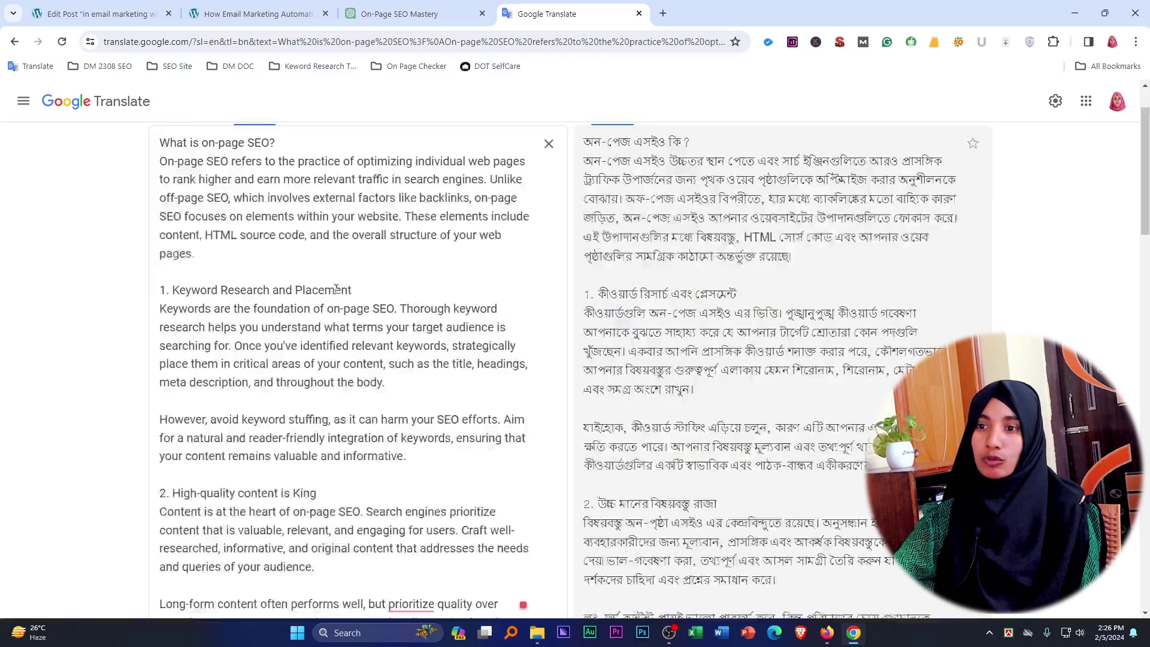
pyautogui.scroll(15, 318, 360)
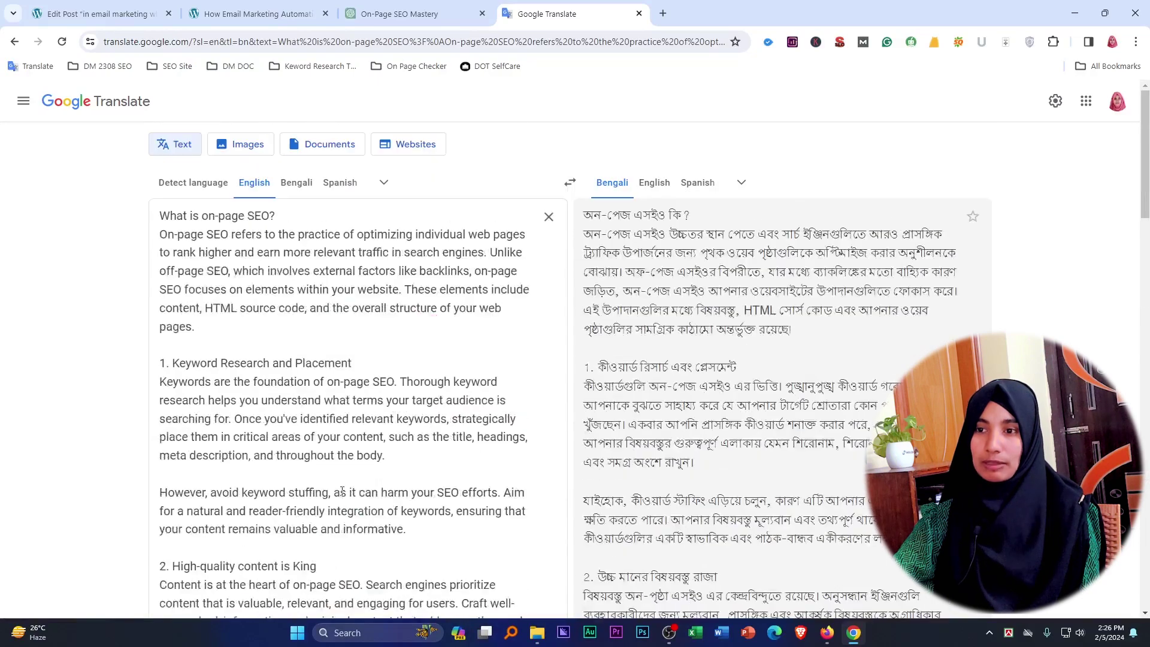
pyautogui.moveTo(285, 212); pyautogui.dragTo(157, 217)
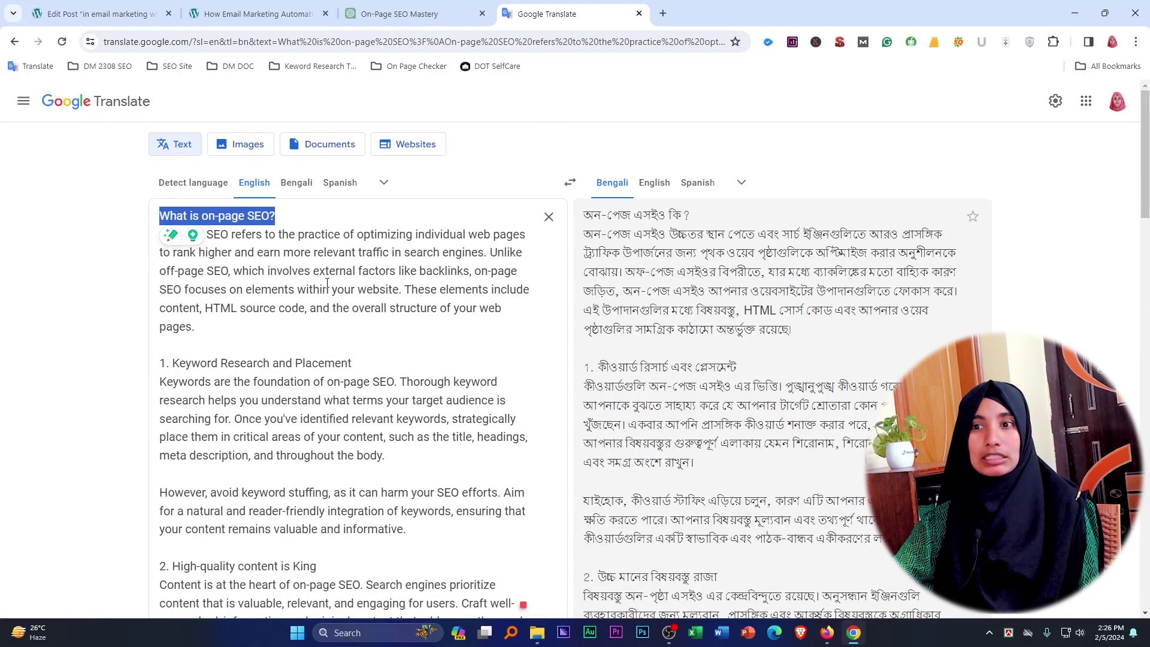
pyautogui.click(288, 217)
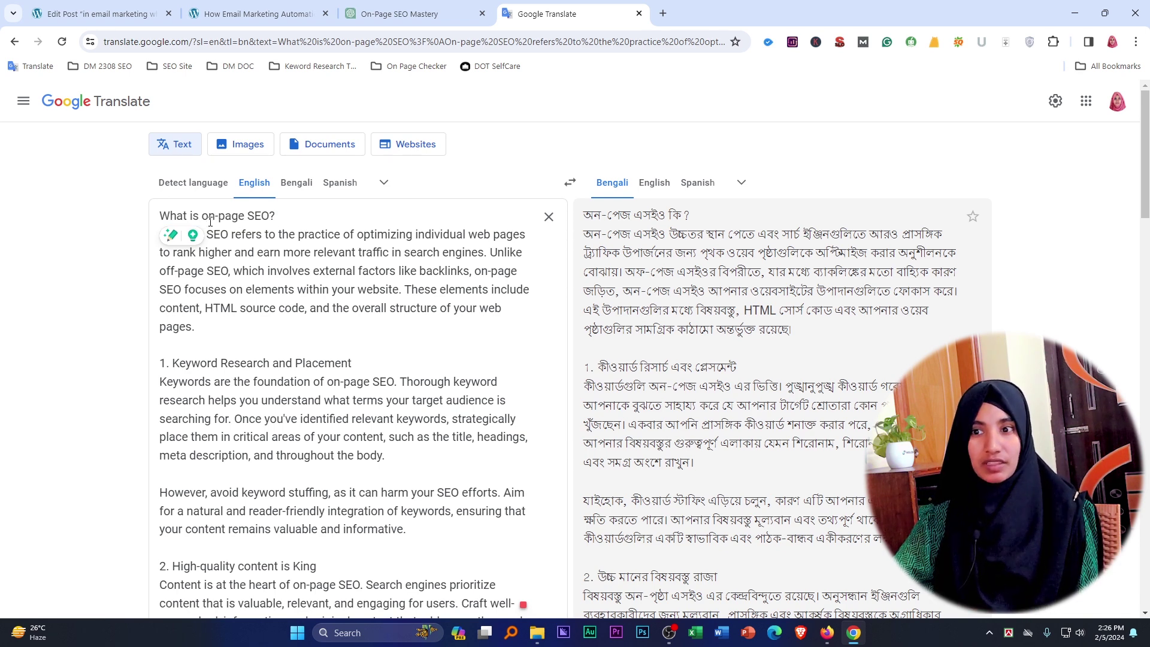
pyautogui.moveTo(202, 217); pyautogui.dragTo(289, 220)
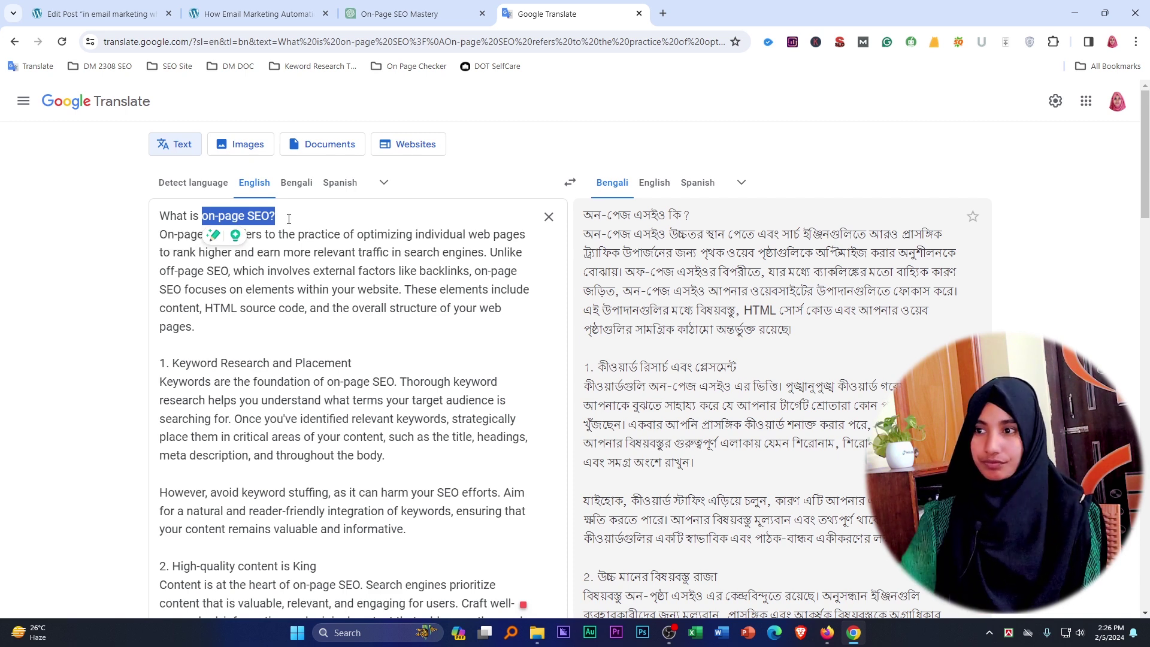
# Search Google for 'what is digital marketing' in a new tab and scroll the results.
pyautogui.click(663, 13)
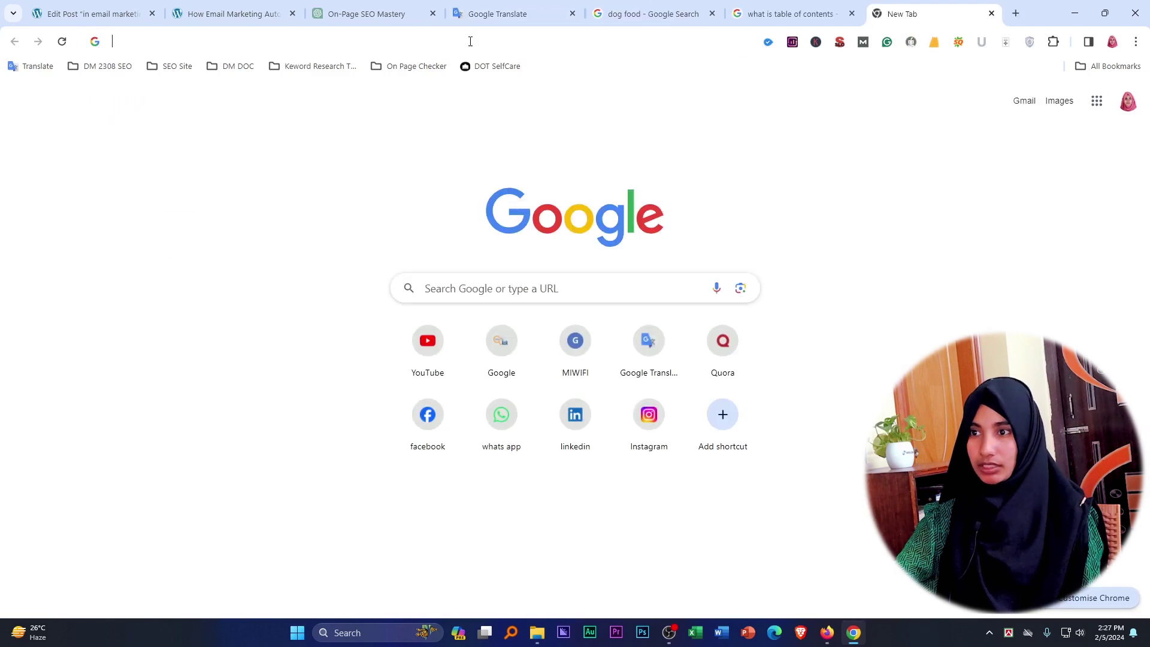
pyautogui.click(468, 42)
pyautogui.write('what is table of contents')
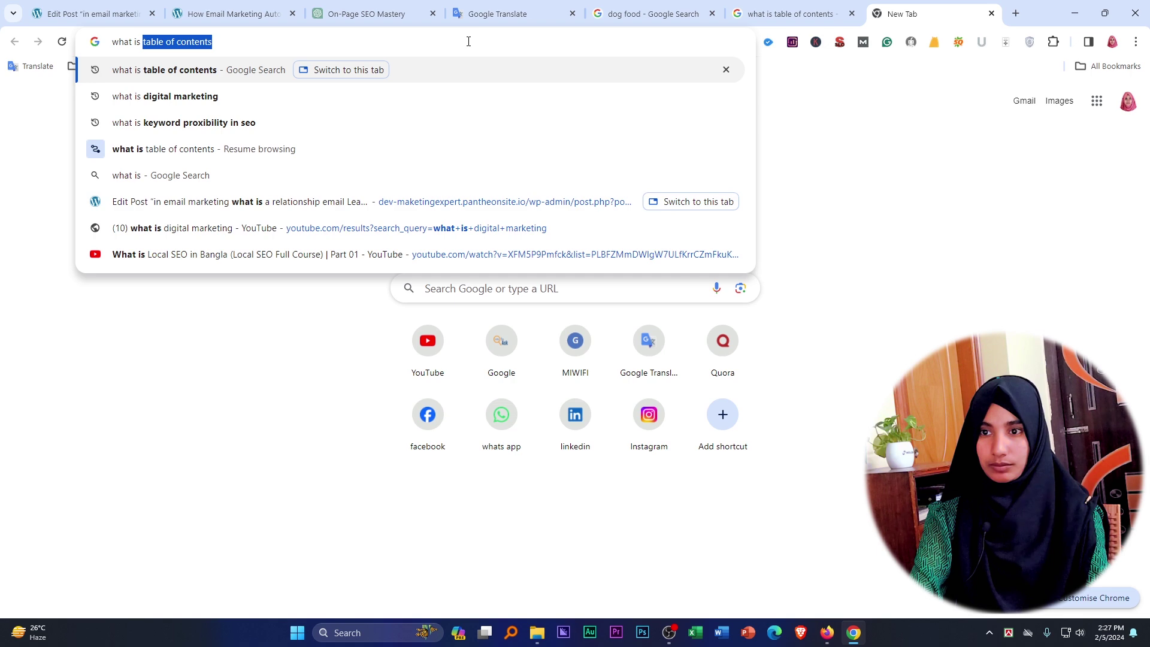
pyautogui.click(539, 99)
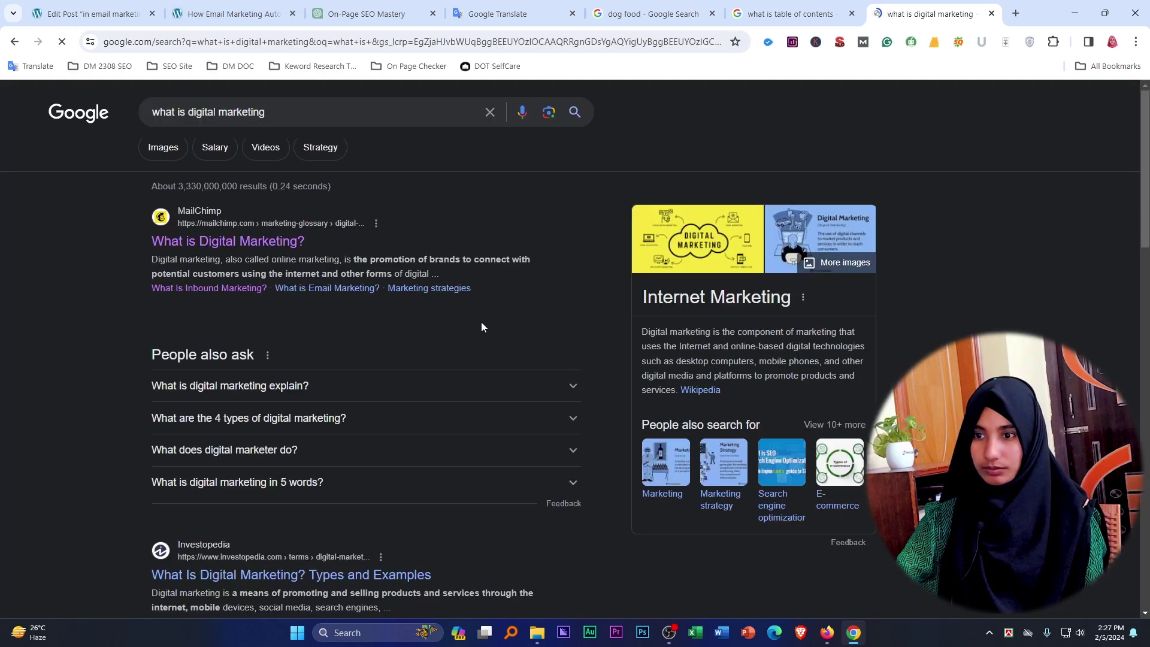
pyautogui.scroll(-5, 338, 322)
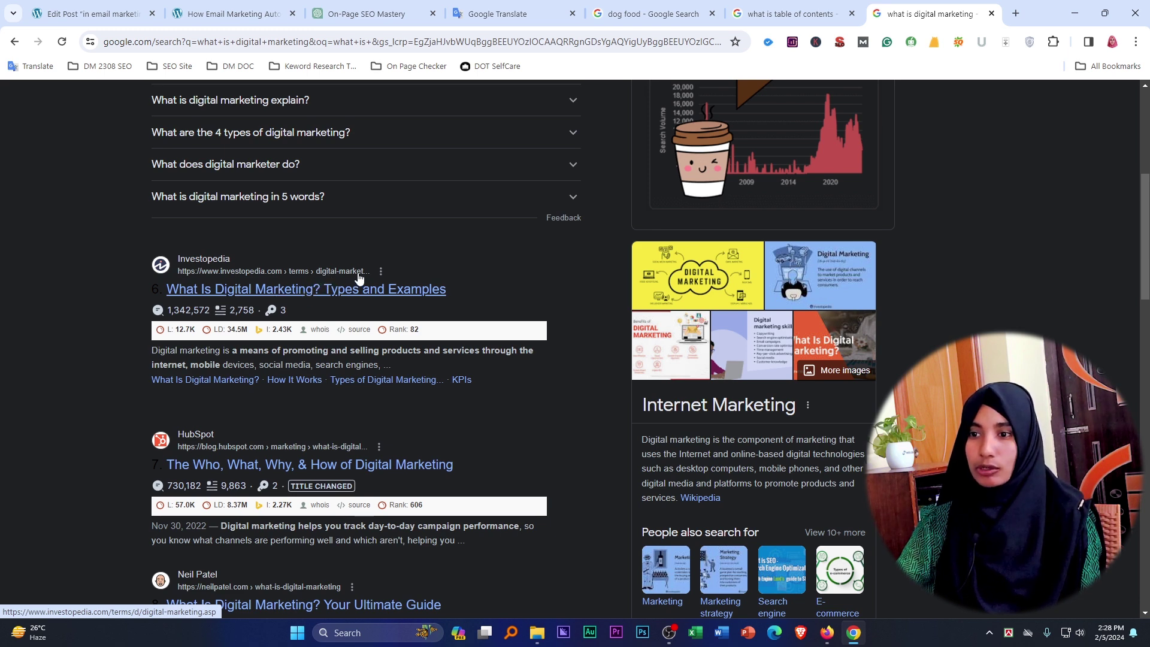
# Compare the Investopedia and HubSpot snippets, highlighting 'Digital marketing' in HubSpot's, then return to the top.
pyautogui.moveTo(138, 247); pyautogui.dragTo(489, 387)
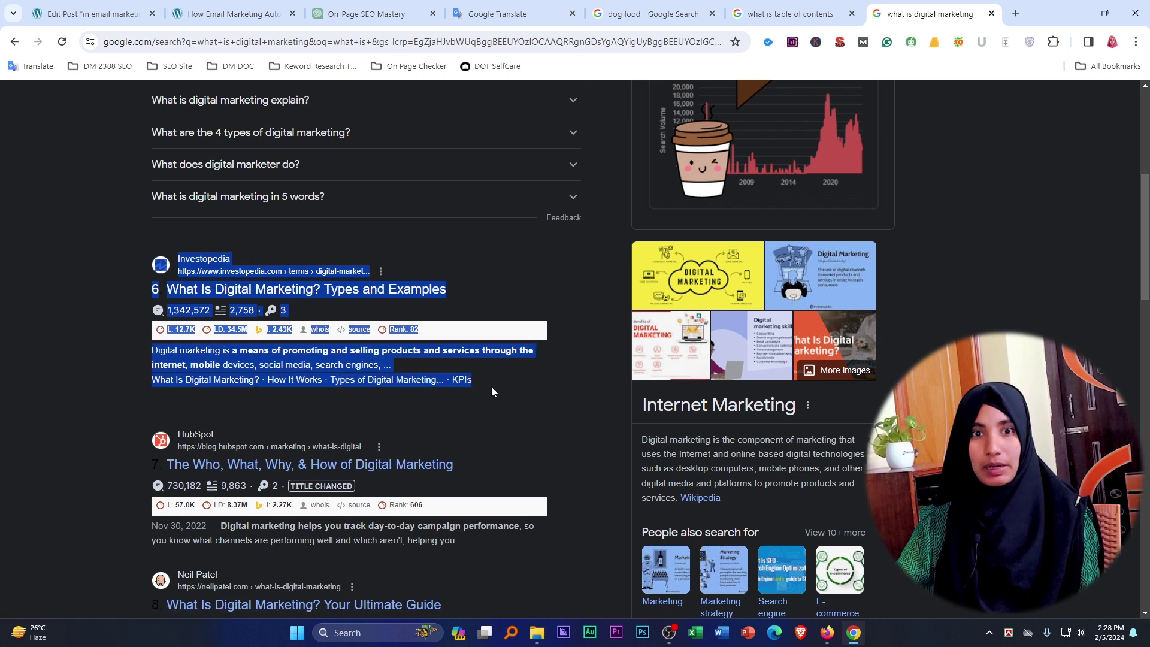
pyautogui.click(502, 390)
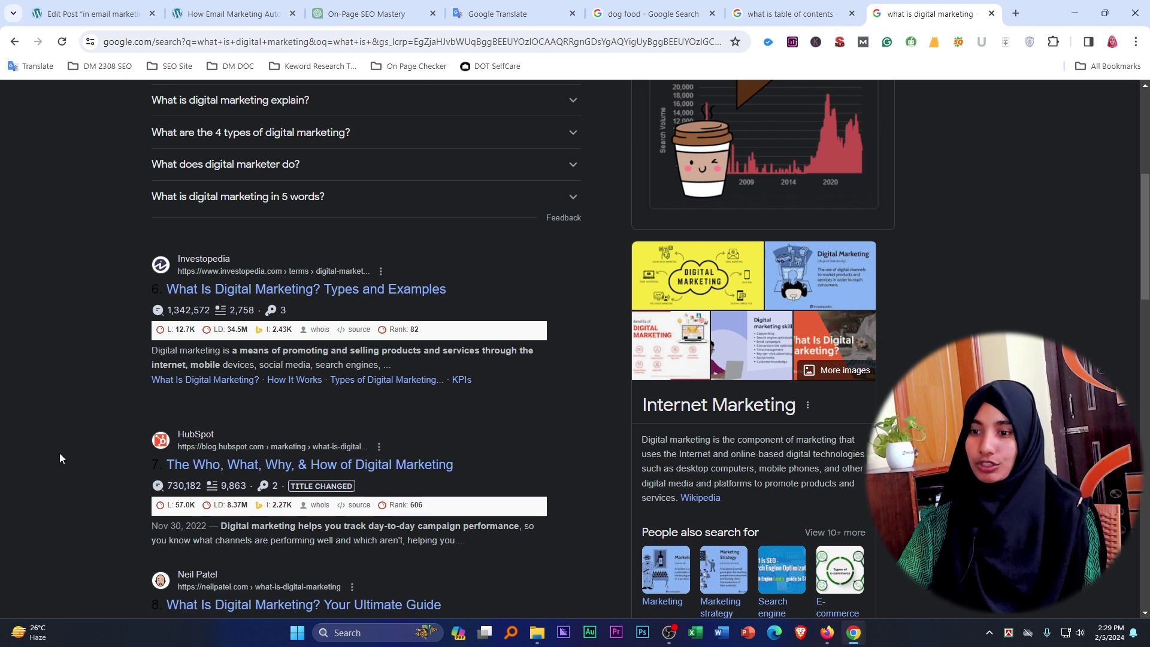
pyautogui.scroll(-5, 100, 430)
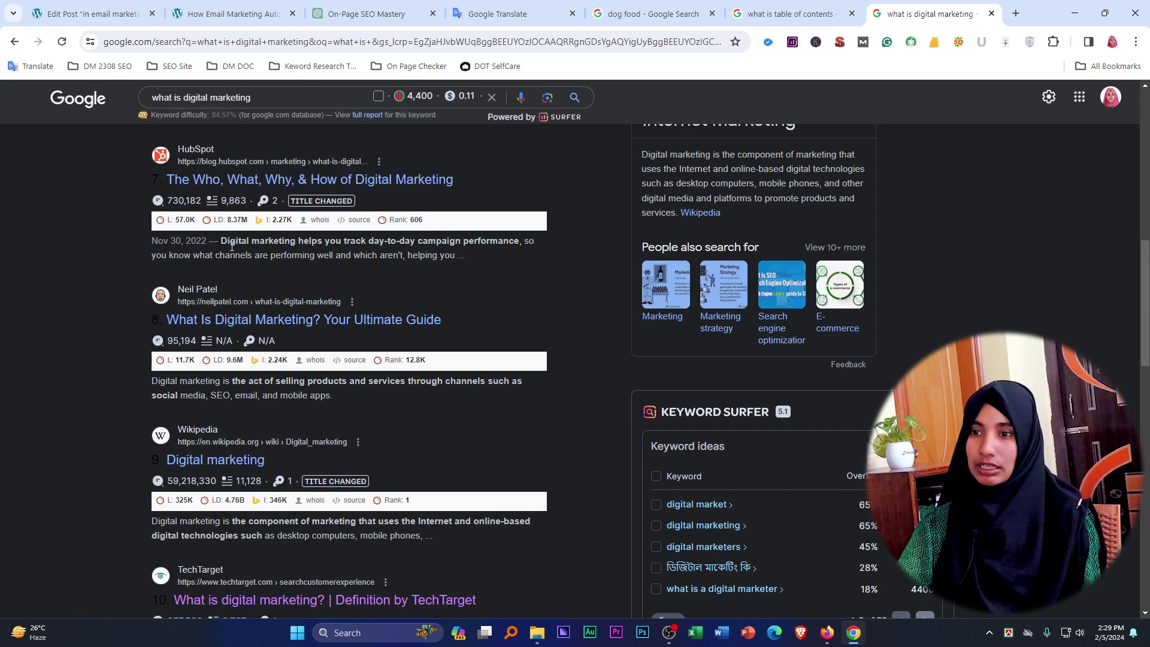
pyautogui.moveTo(222, 245); pyautogui.dragTo(296, 246)
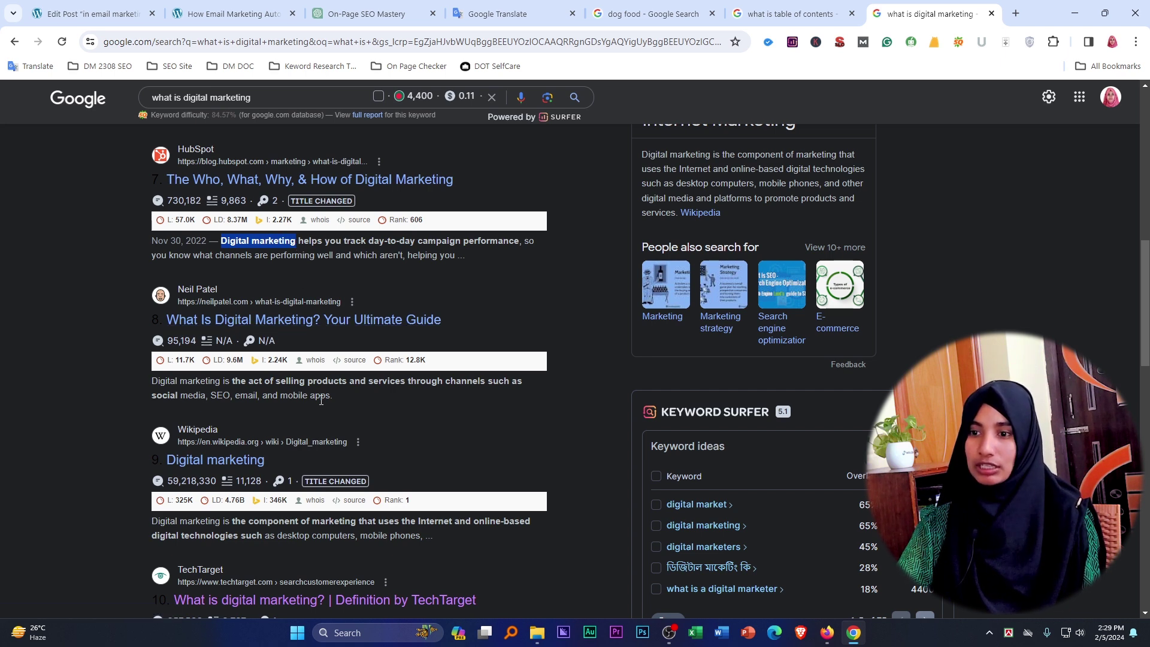
pyautogui.press('Home')
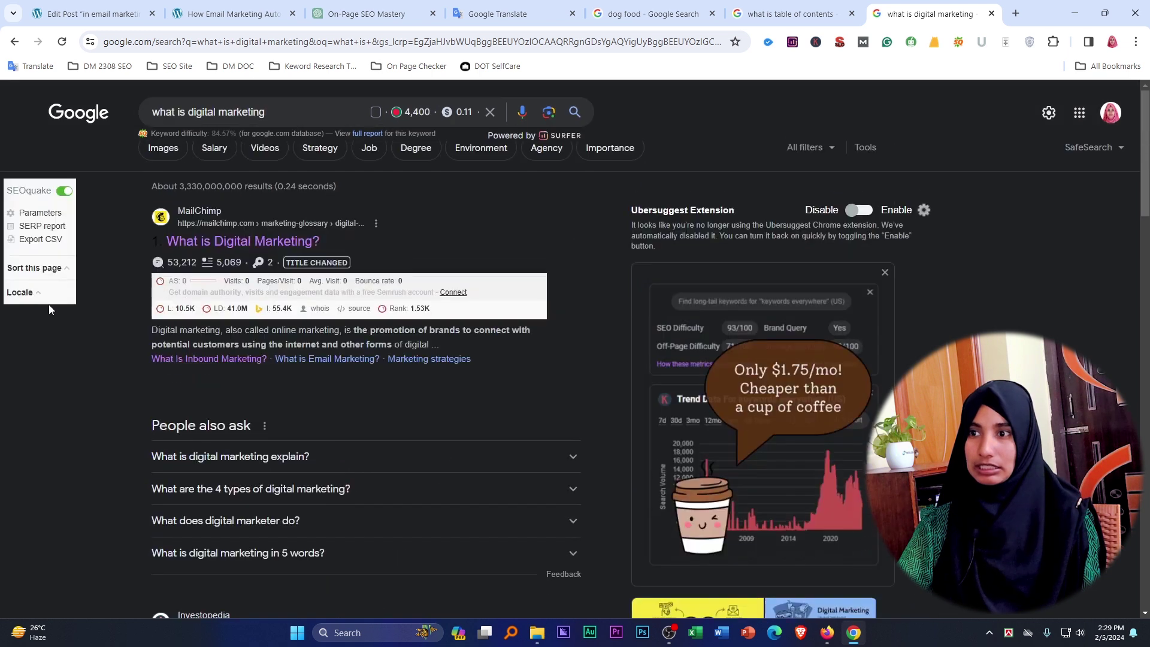
# Close the 'what is table of contents' and 'dog food' tabs and review the Bengali translation.
pyautogui.click(852, 13)
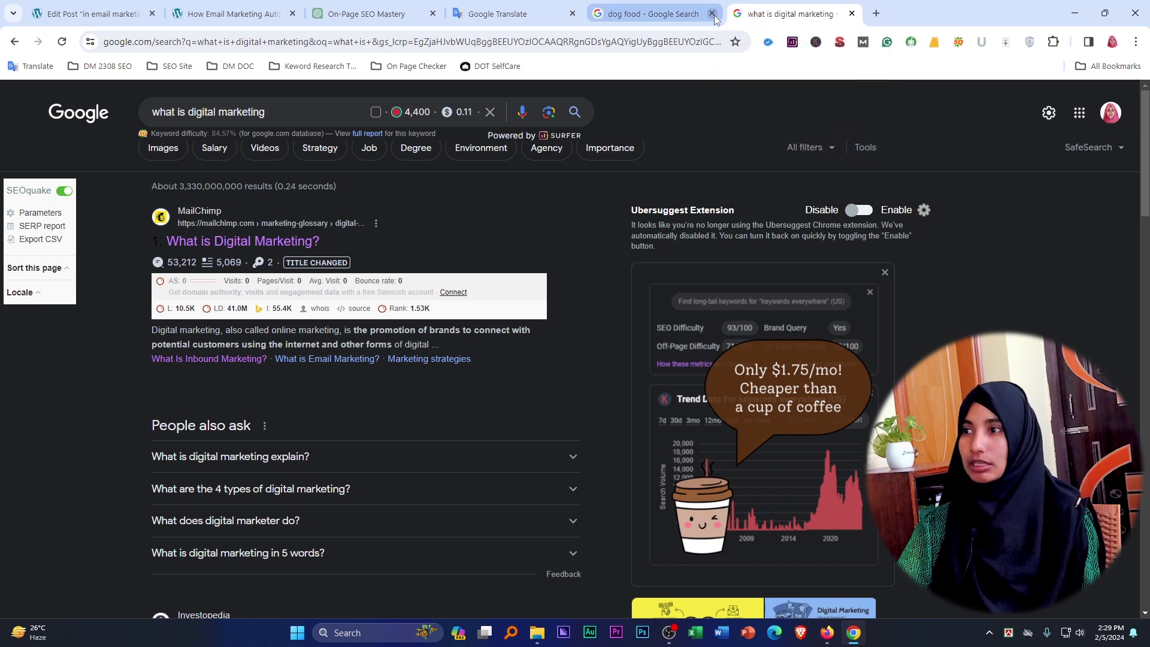
pyautogui.middleClick(628, 17)
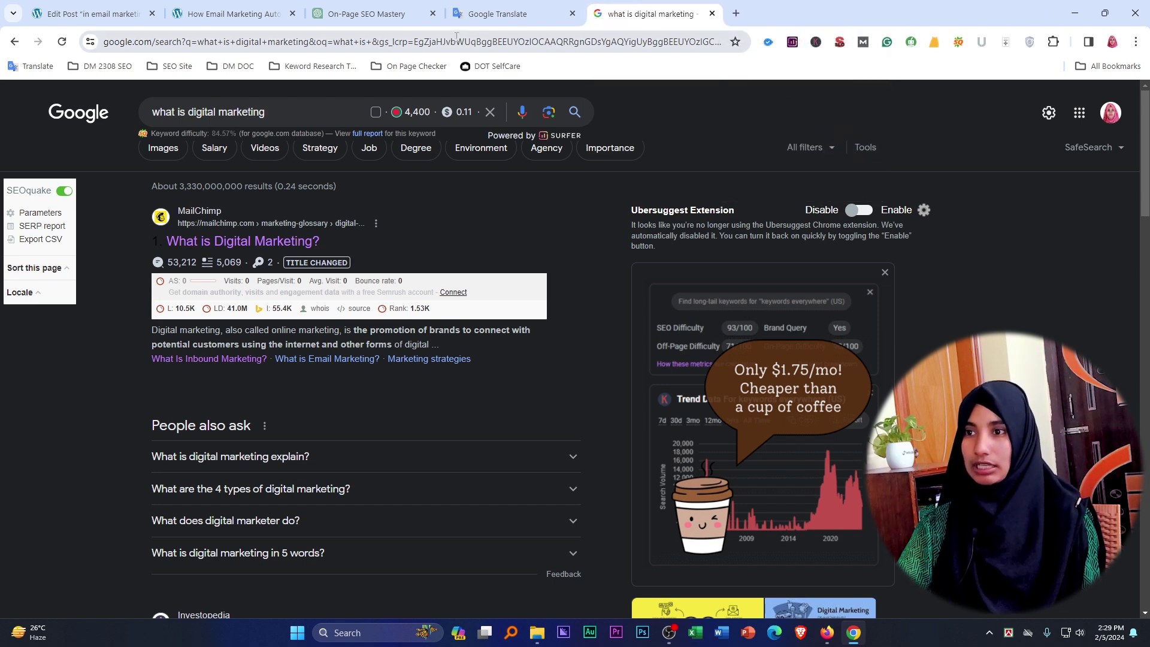
pyautogui.click(505, 9)
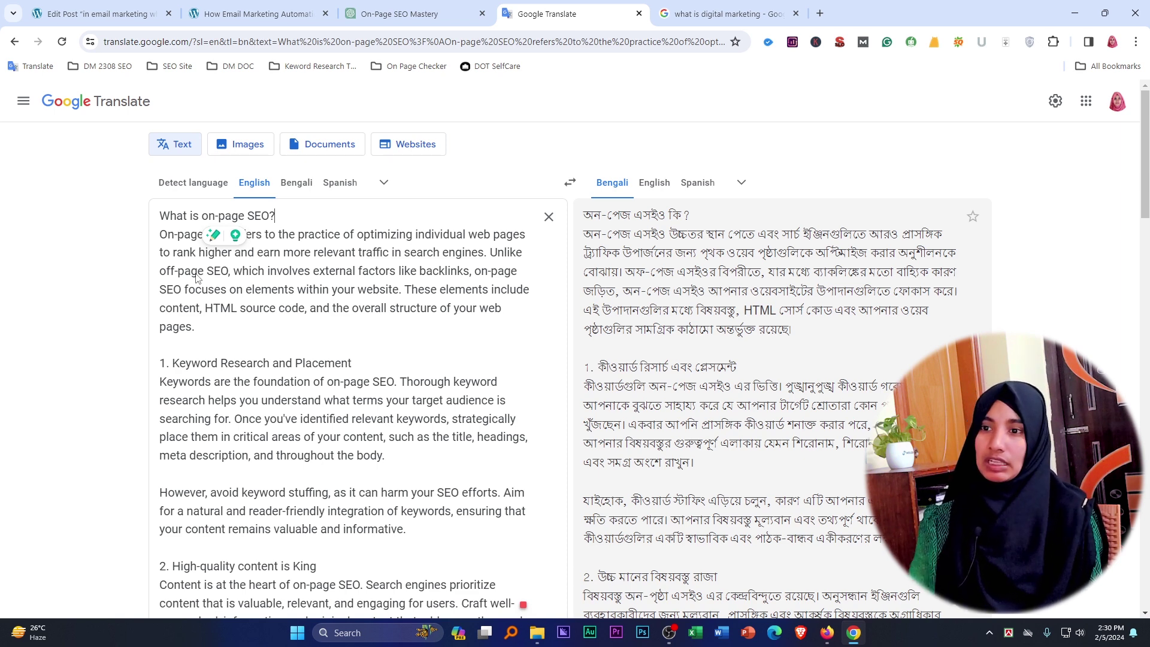
pyautogui.scroll(-10, 296, 428)
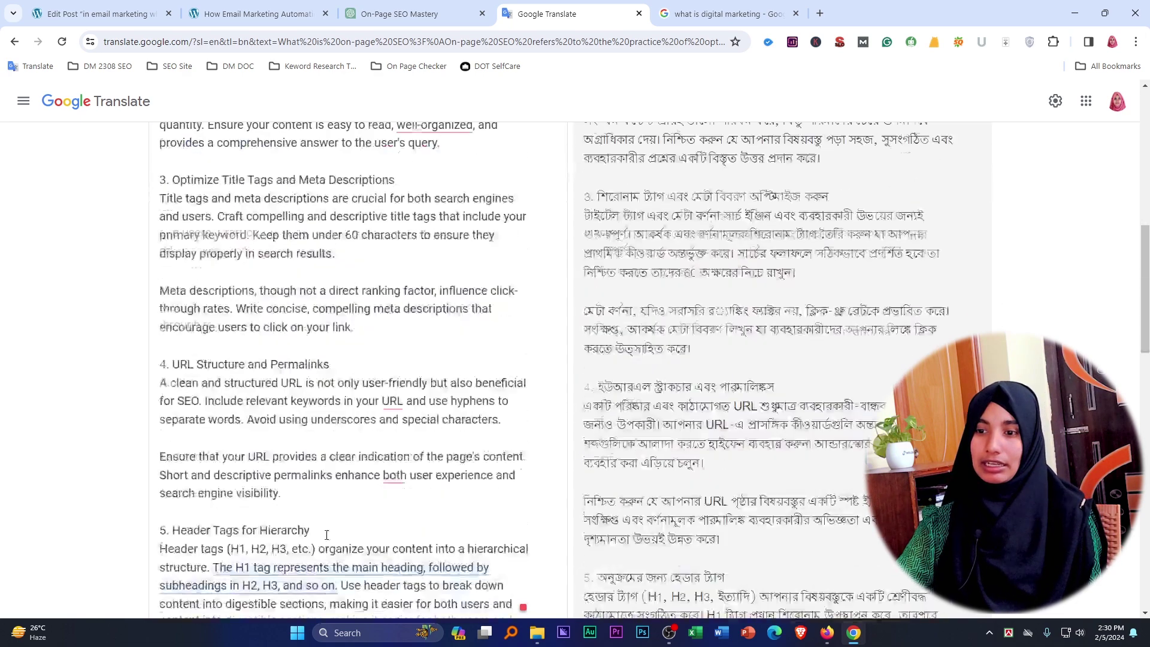
pyautogui.scroll(10, 295, 478)
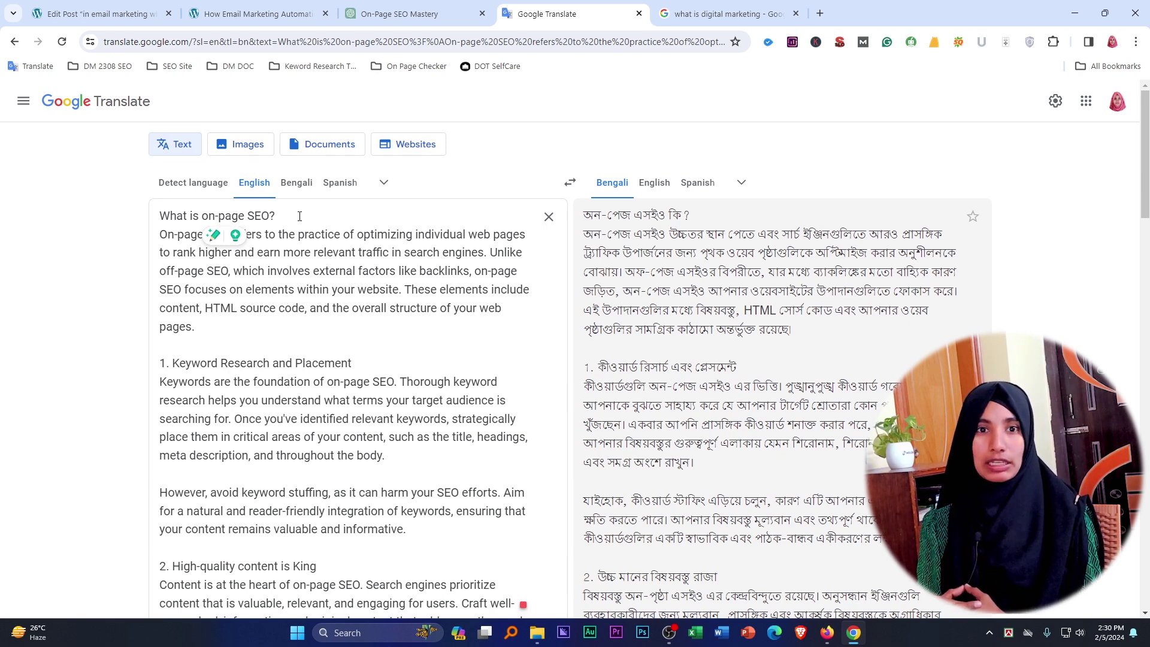
# Open Investopedia's 'What Is Digital Marketing? Types and Examples' result in its own tab and view it.
pyautogui.click(819, 13)
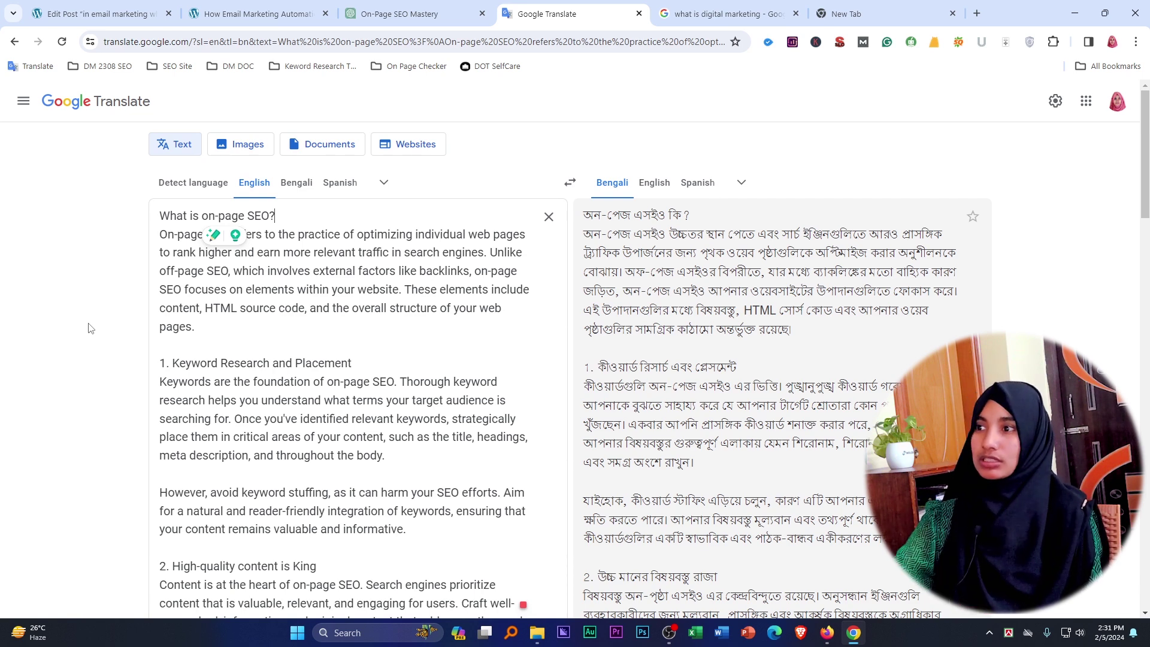
pyautogui.click(713, 13)
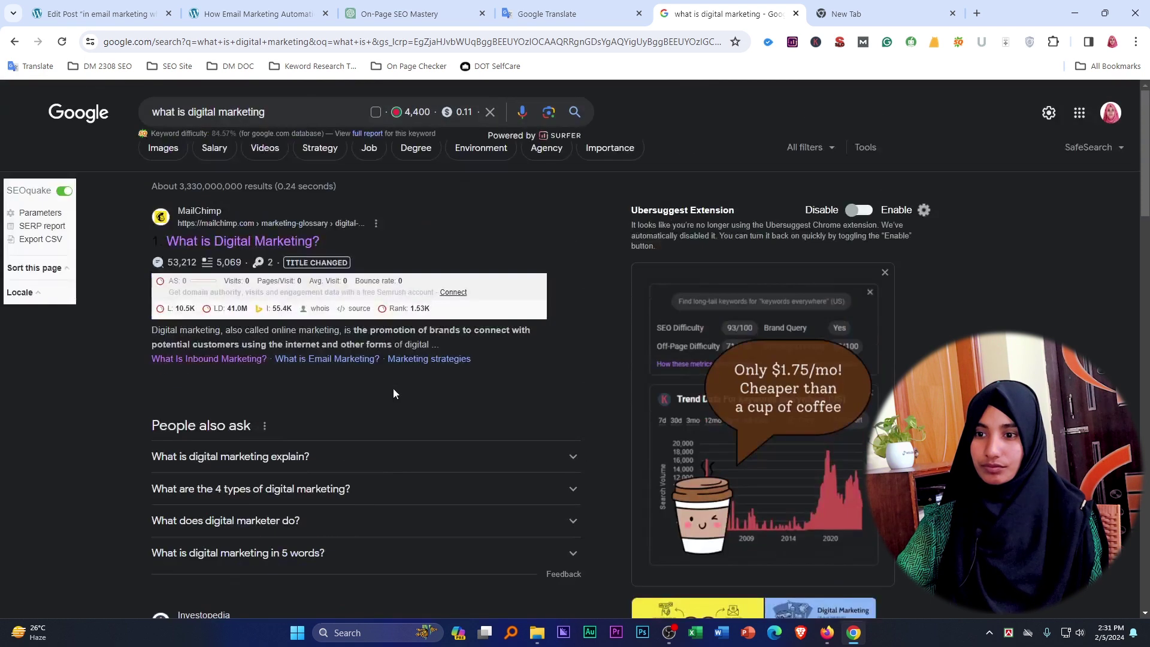
pyautogui.scroll(-5, 359, 408)
pyautogui.rightClick(258, 362)
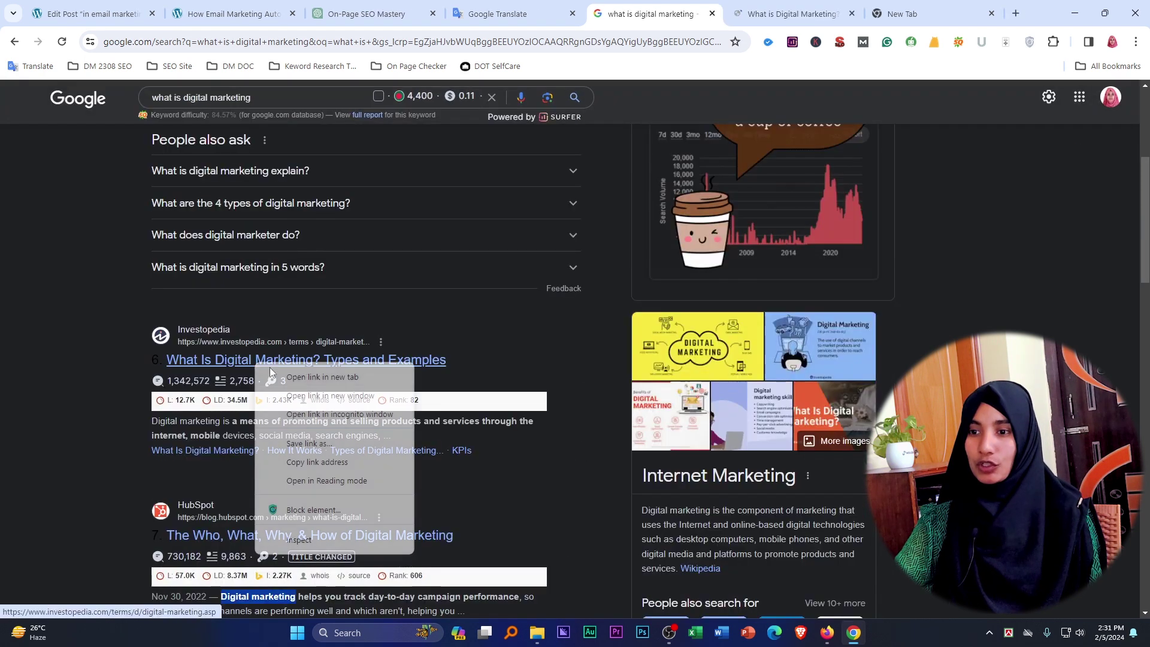
pyautogui.click(306, 377)
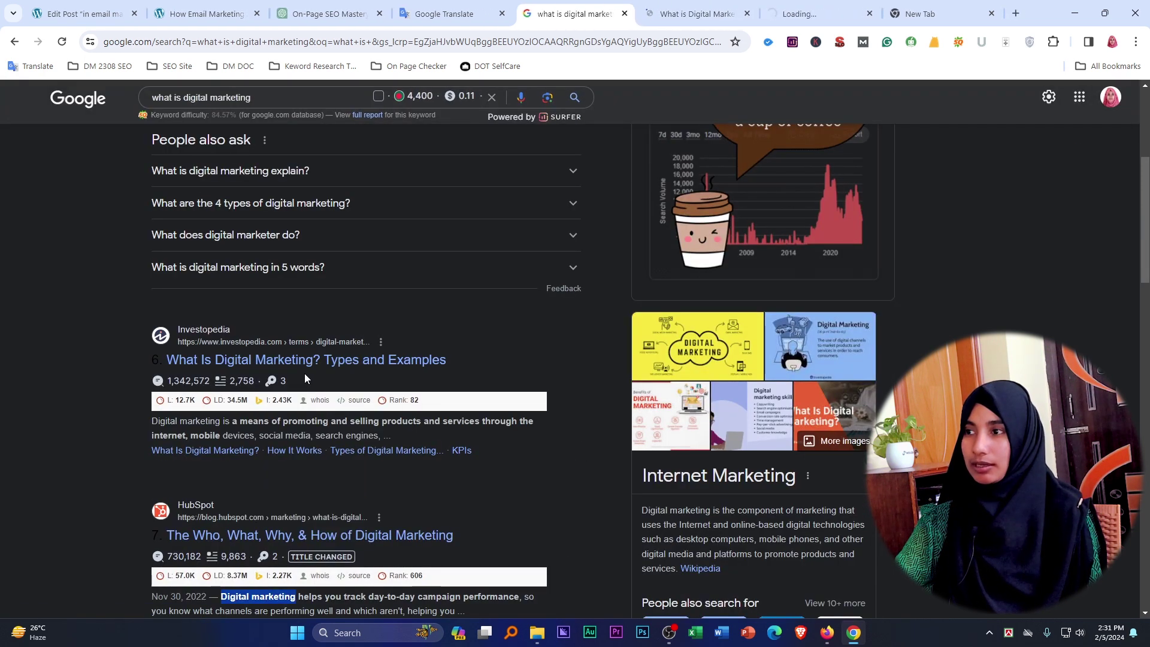
pyautogui.click(780, 13)
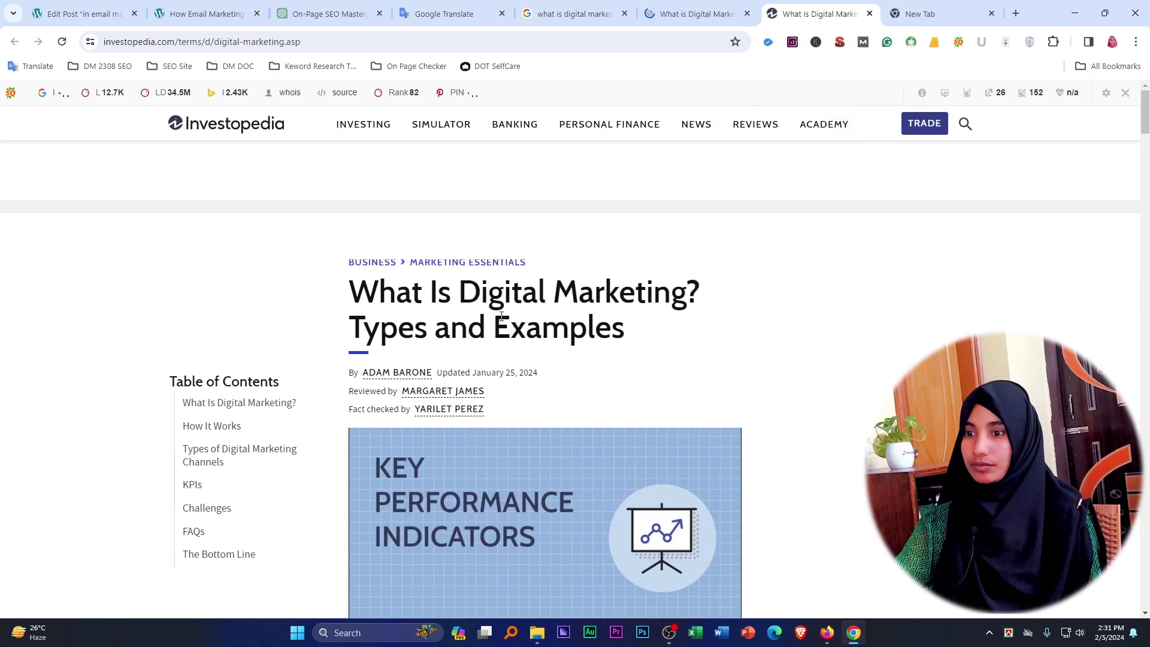
# Read Investopedia's digital marketing definition, highlighting its opening words.
pyautogui.scroll(-5, 506, 322)
pyautogui.scroll(5, 910, 329)
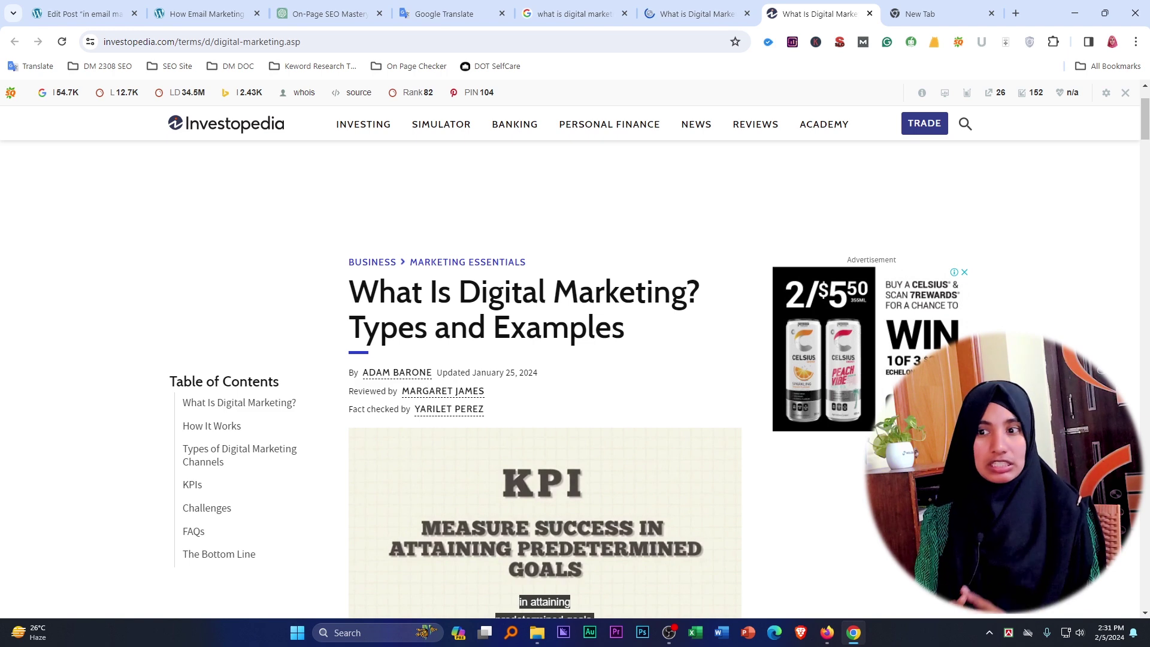
pyautogui.scroll(-10, 512, 306)
pyautogui.scroll(5, 486, 311)
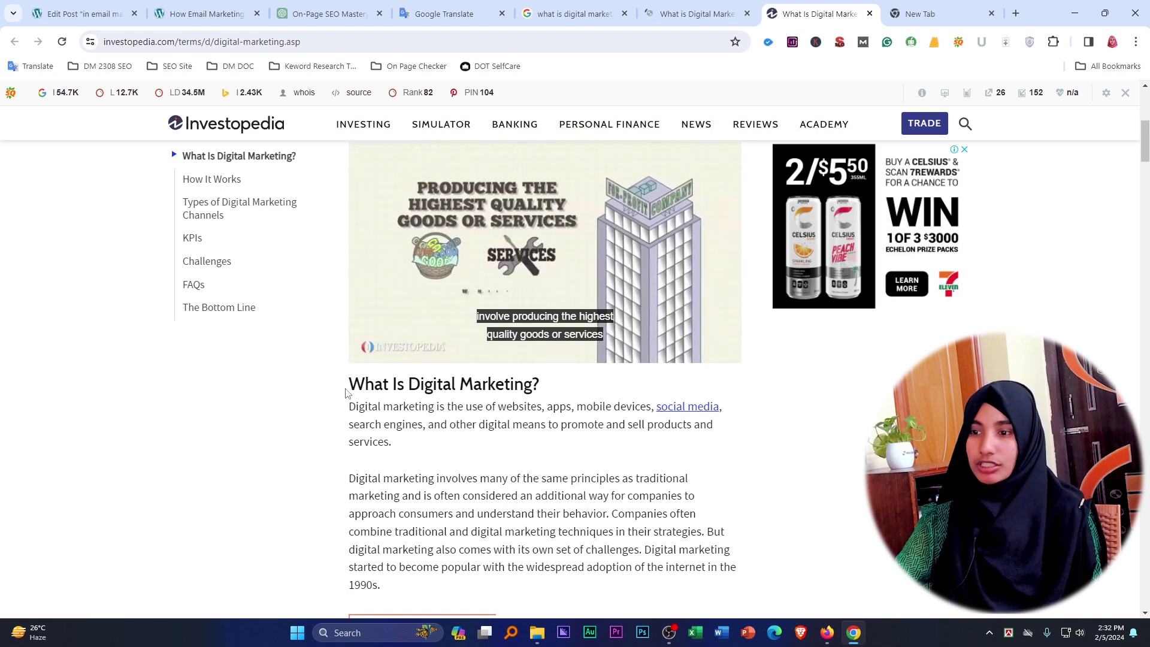
pyautogui.moveTo(350, 407); pyautogui.dragTo(456, 408)
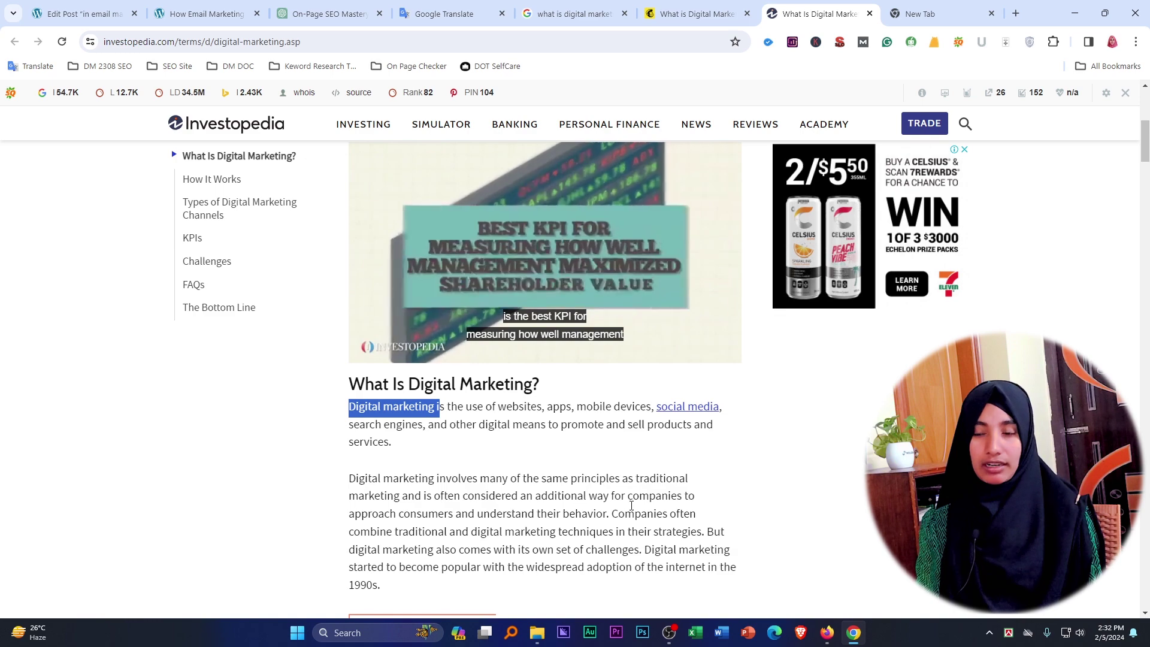
pyautogui.scroll(10, 632, 419)
# Check the Mailchimp page and search results, then return to the Bengali translation.
pyautogui.click(695, 13)
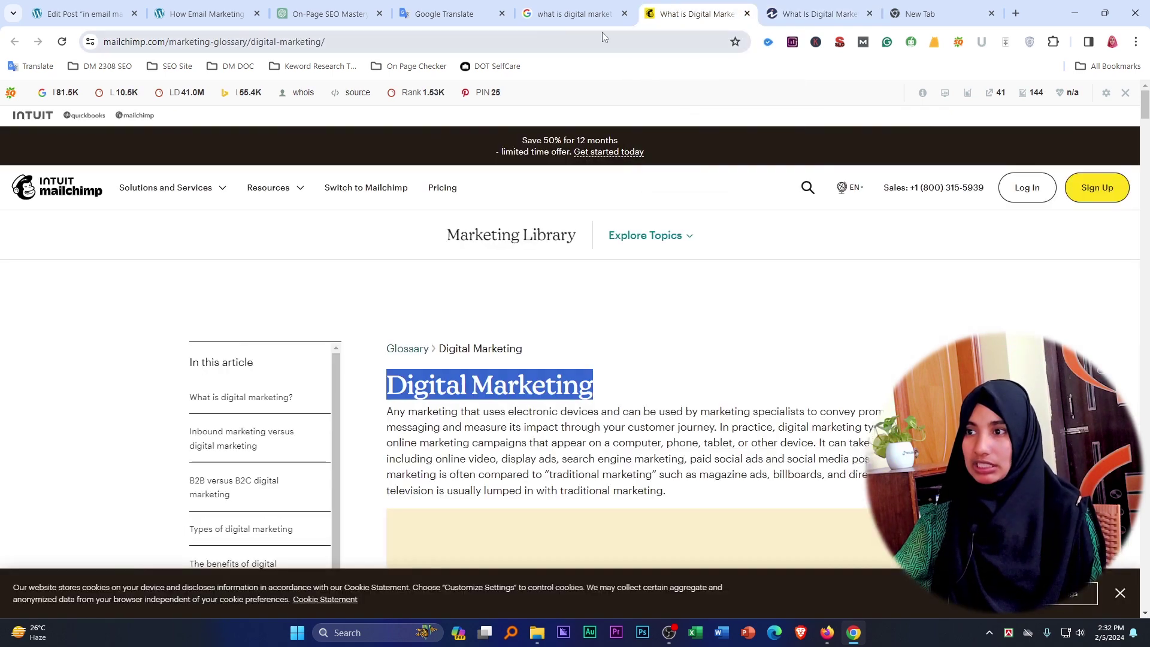
pyautogui.click(573, 13)
pyautogui.click(465, 12)
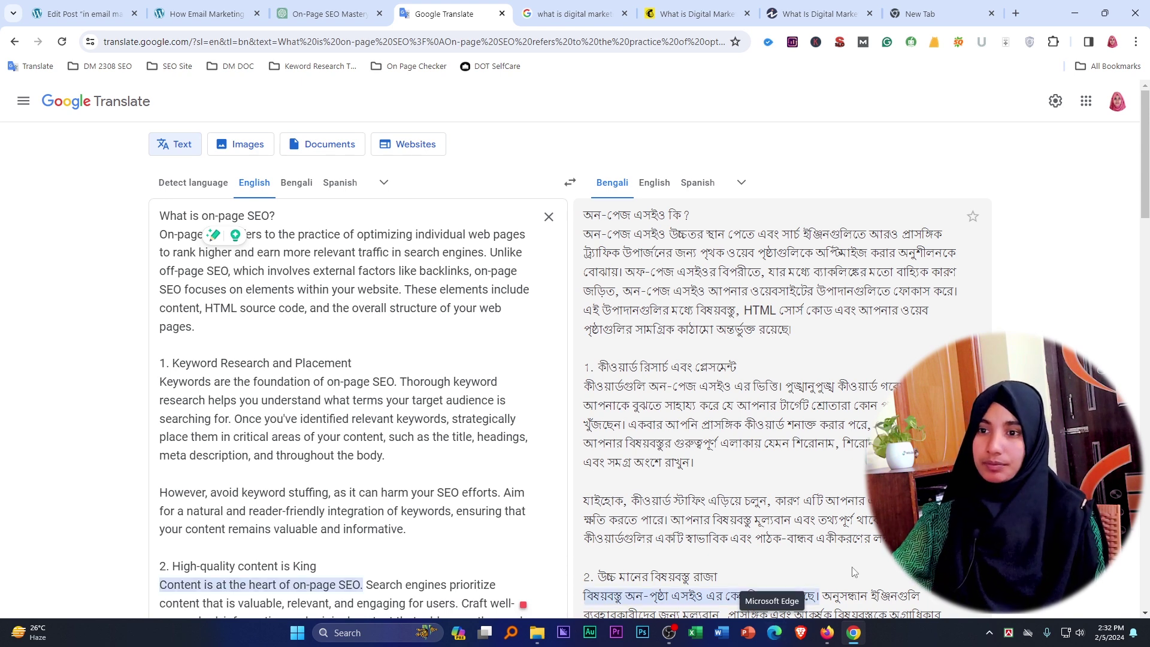
pyautogui.moveTo(203, 216); pyautogui.dragTo(267, 219)
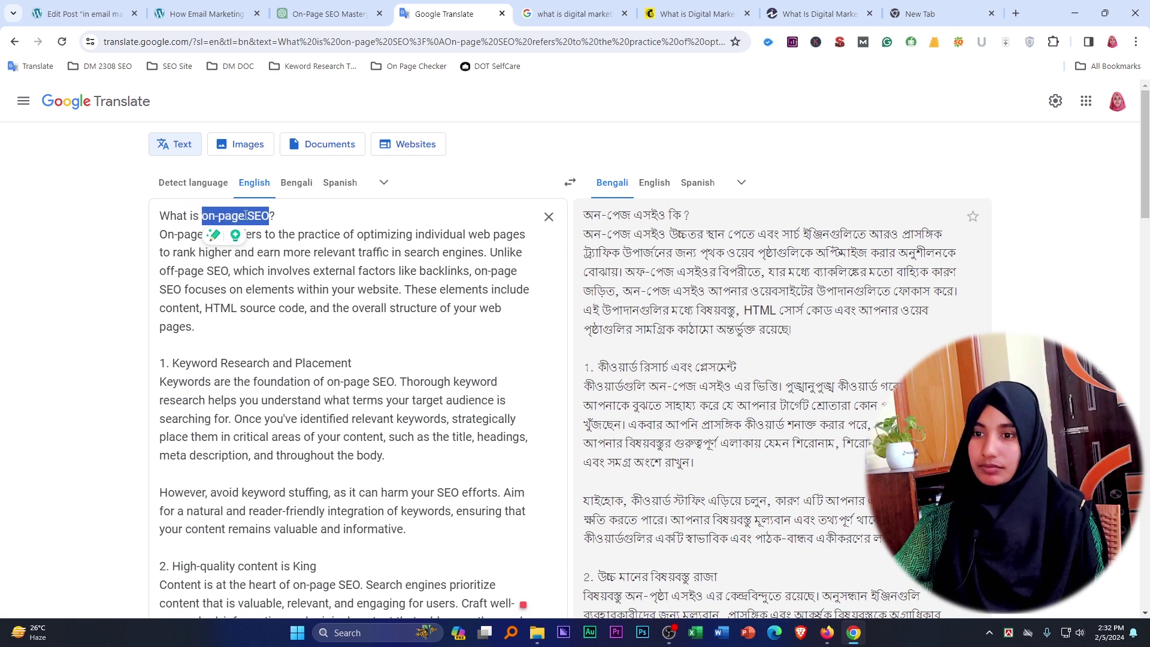
pyautogui.click(424, 351)
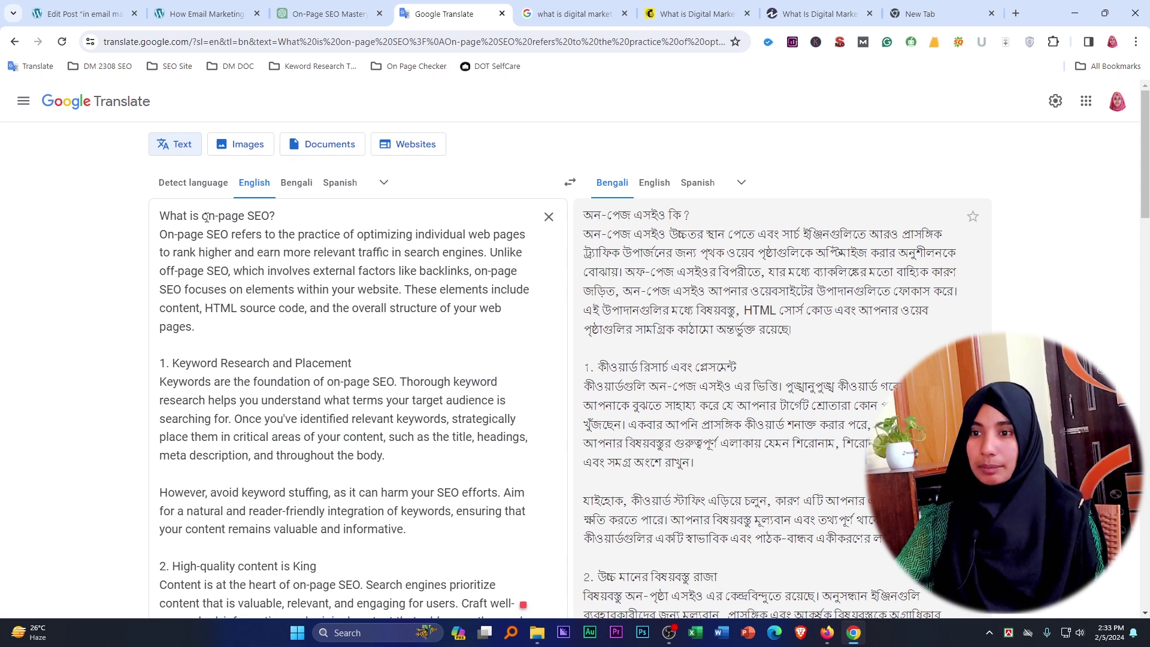
pyautogui.moveTo(203, 217); pyautogui.dragTo(271, 217)
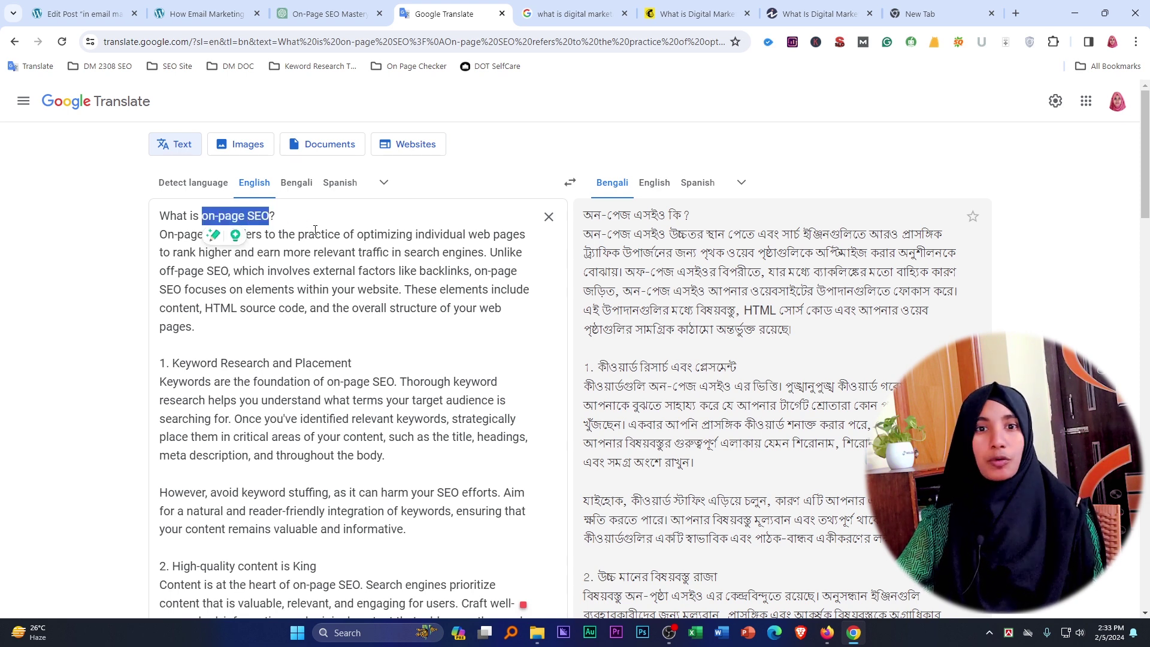
pyautogui.click(284, 217)
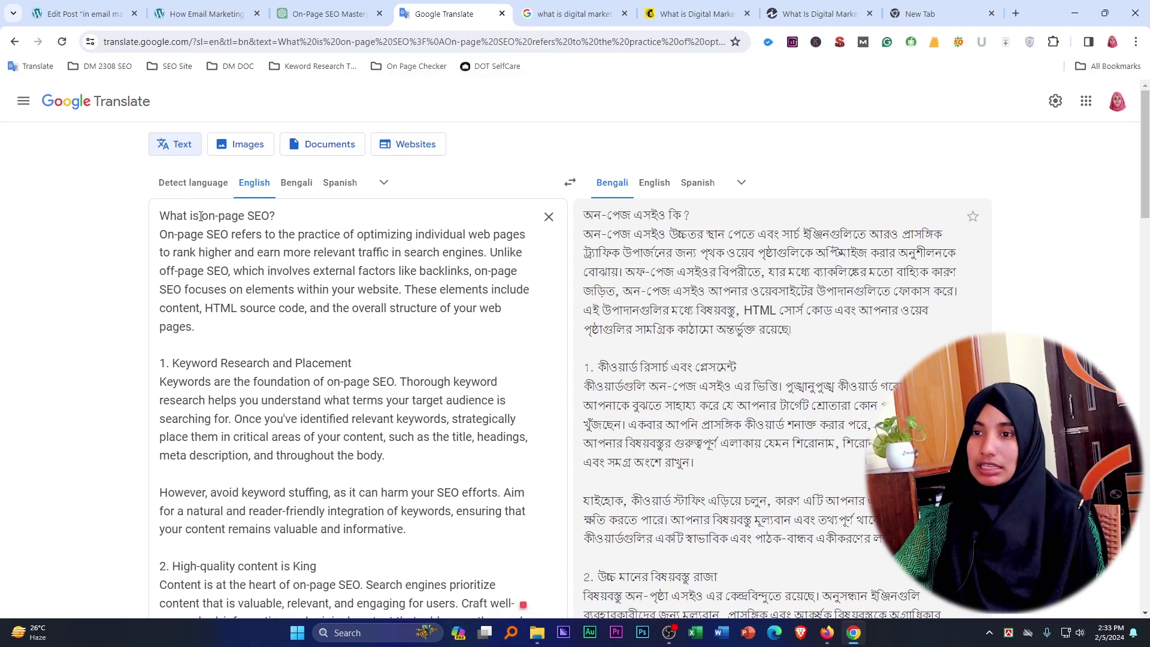
pyautogui.moveTo(202, 216); pyautogui.dragTo(269, 217)
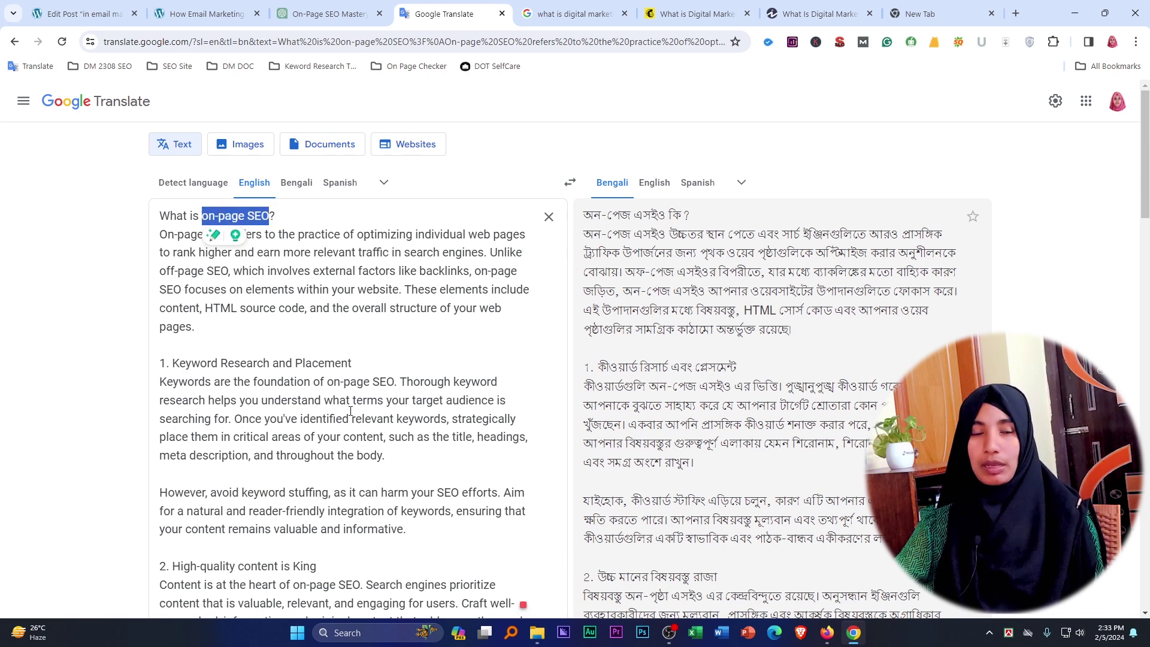